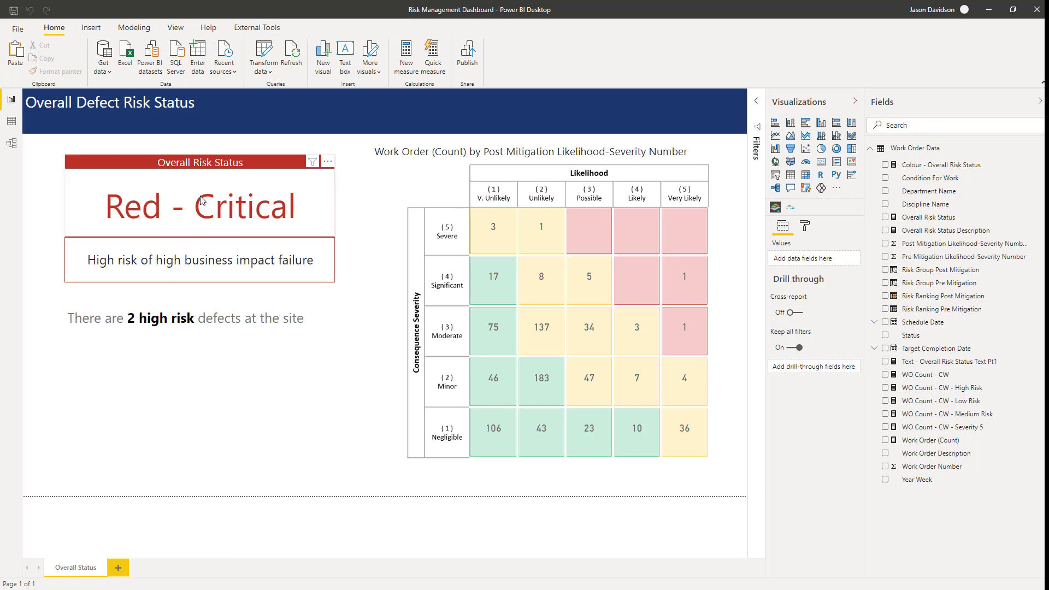
# Step: Add a calculated column named "Number of days until scheduled date" to the Work Order Data table
pyautogui.moveTo(696, 262)
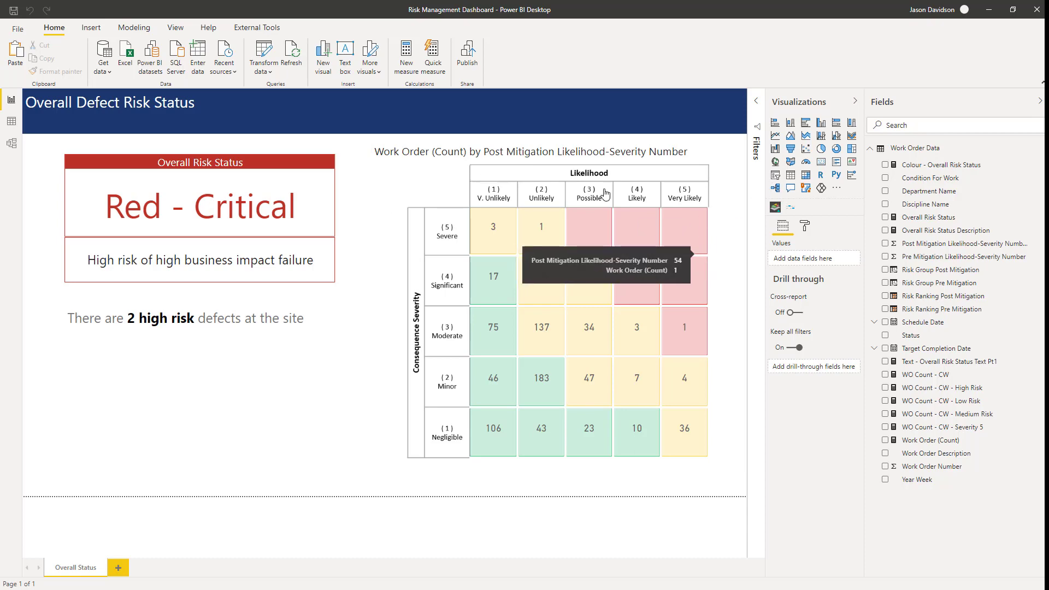
pyautogui.click(11, 121)
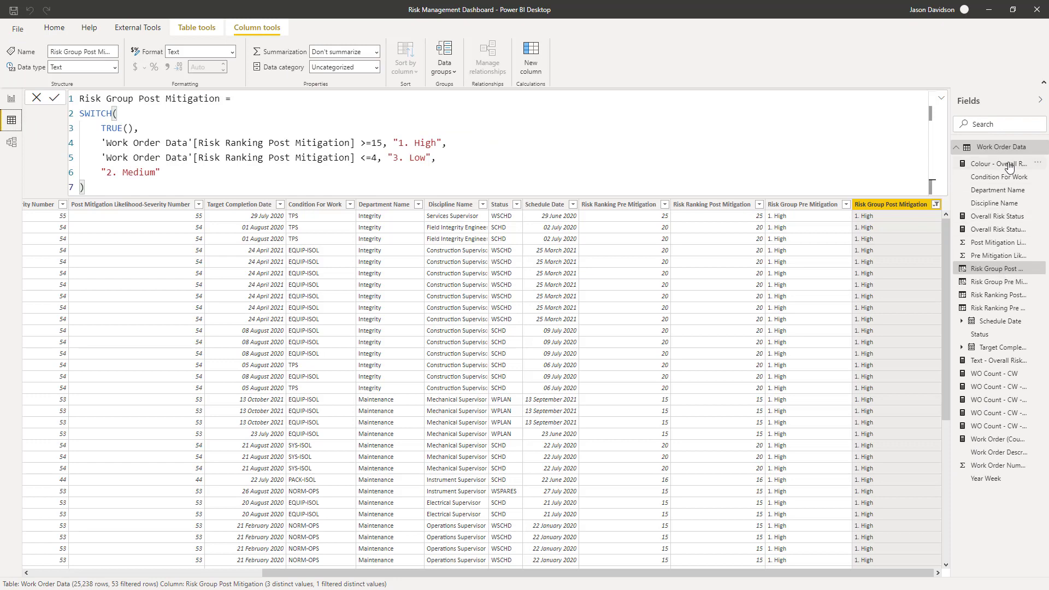
pyautogui.click(527, 63)
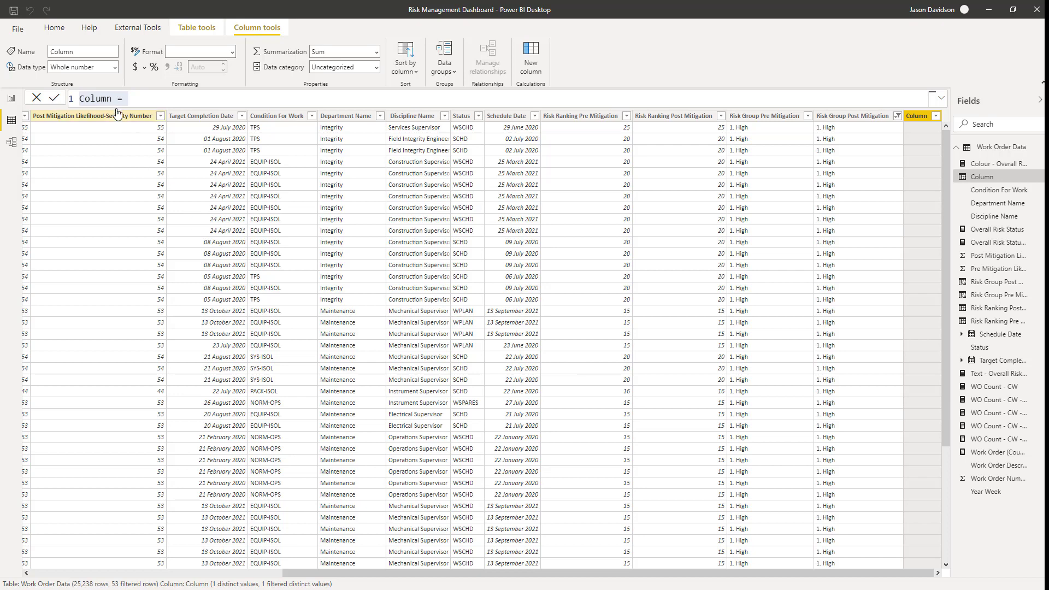
pyautogui.moveTo(128, 99); pyautogui.dragTo(69, 97)
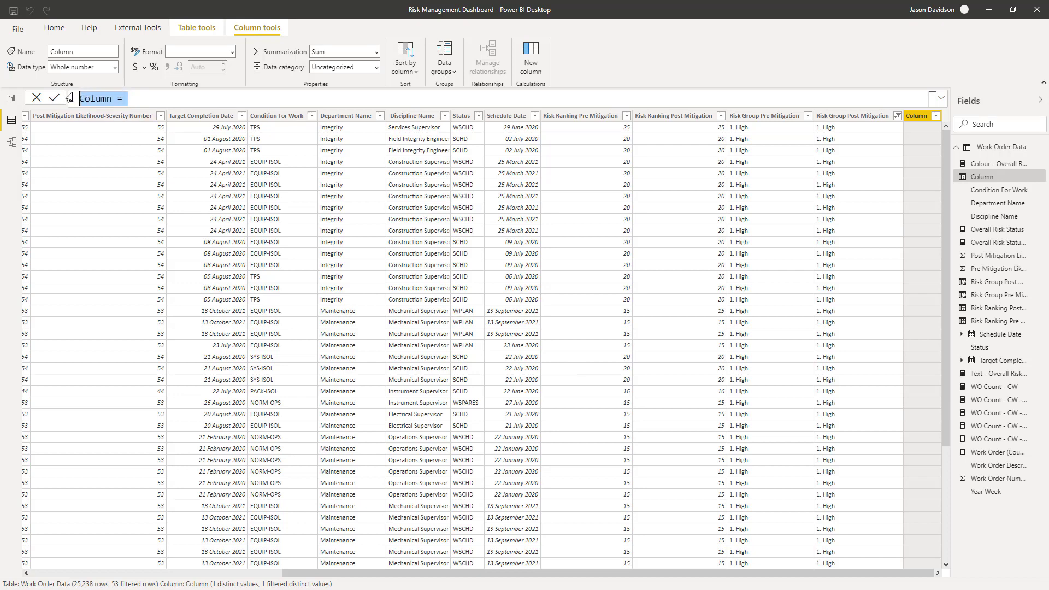
pyautogui.write('Numbe')
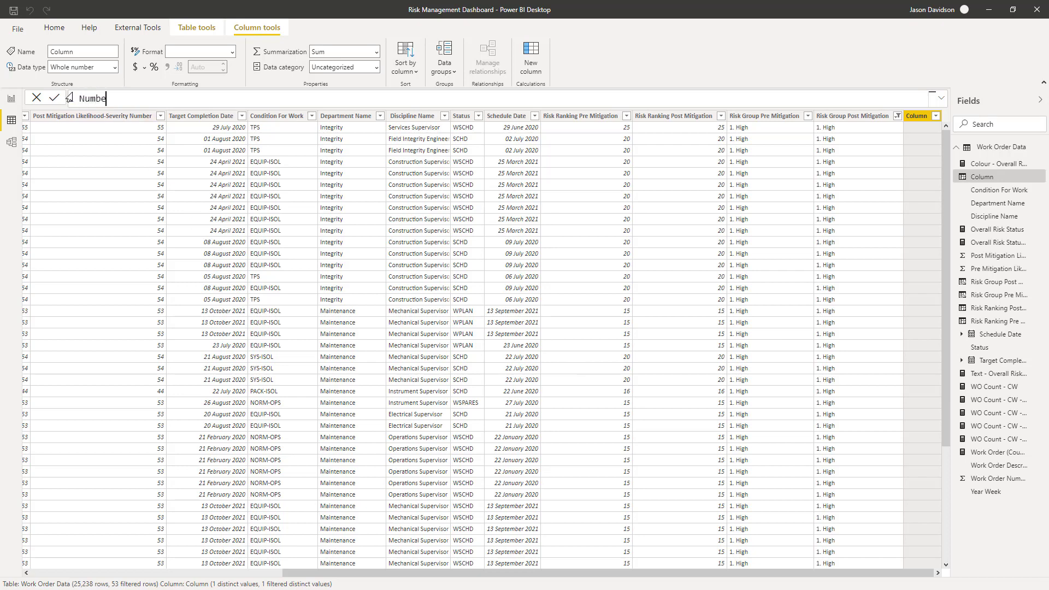
pyautogui.write('r of days until scheduled date ')
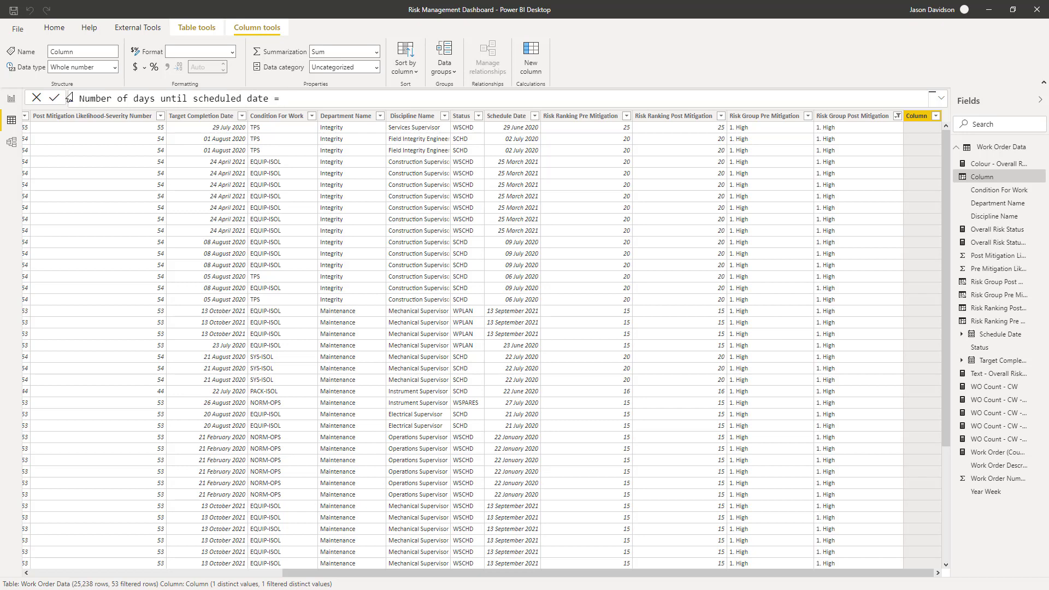
pyautogui.write('=')
pyautogui.hotkey('shift', 'Return')
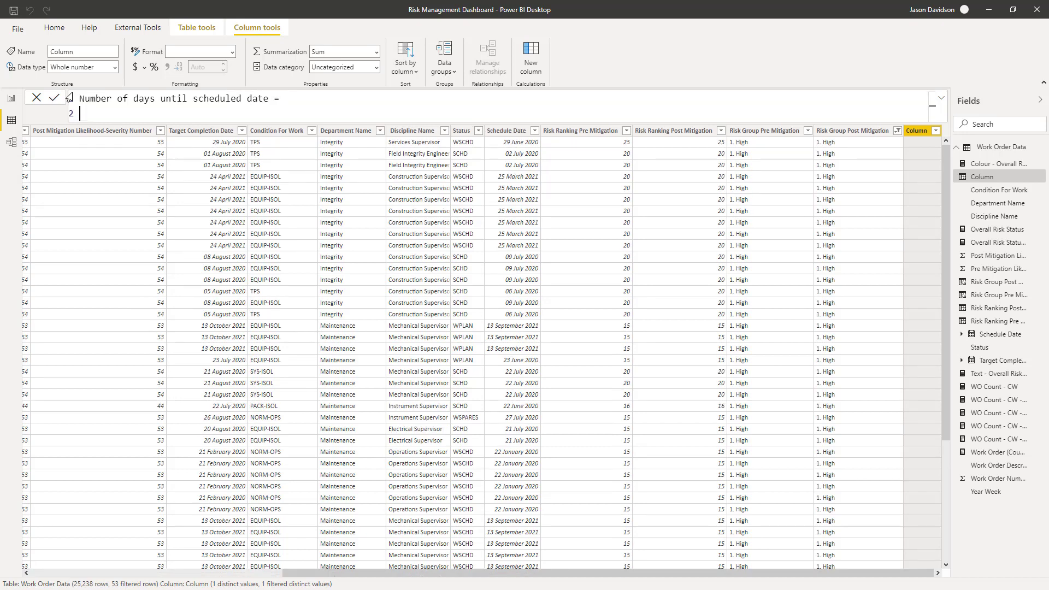
# Step: Define the new column as DATEDIFF(Now(), 'Work Order Data'[Schedule Date], DAY) and commit the formula
pyautogui.write('DATE')
pyautogui.press('Down')
pyautogui.press('Down')
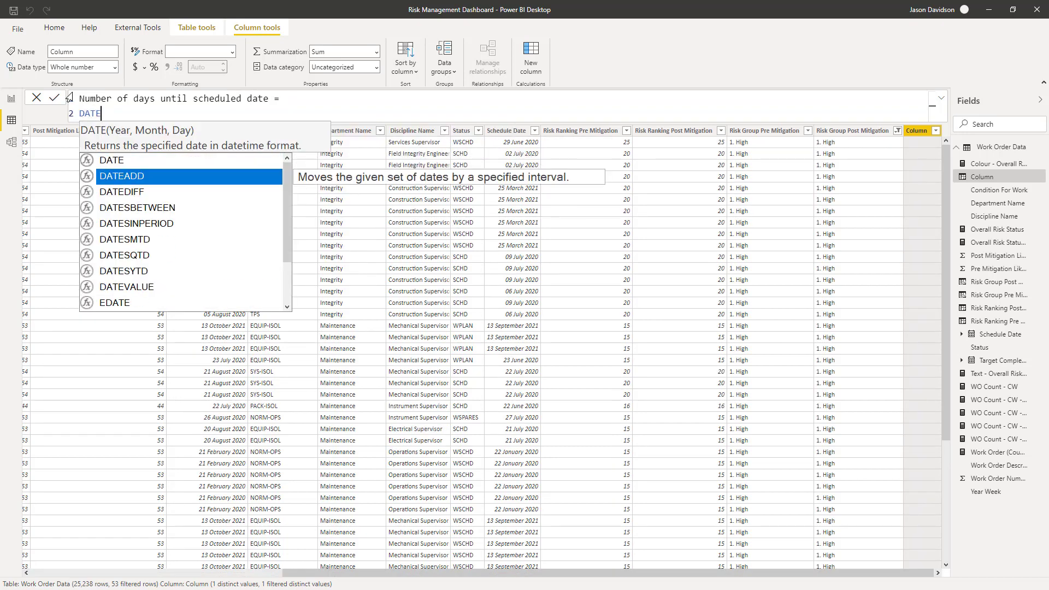
pyautogui.press('Tab')
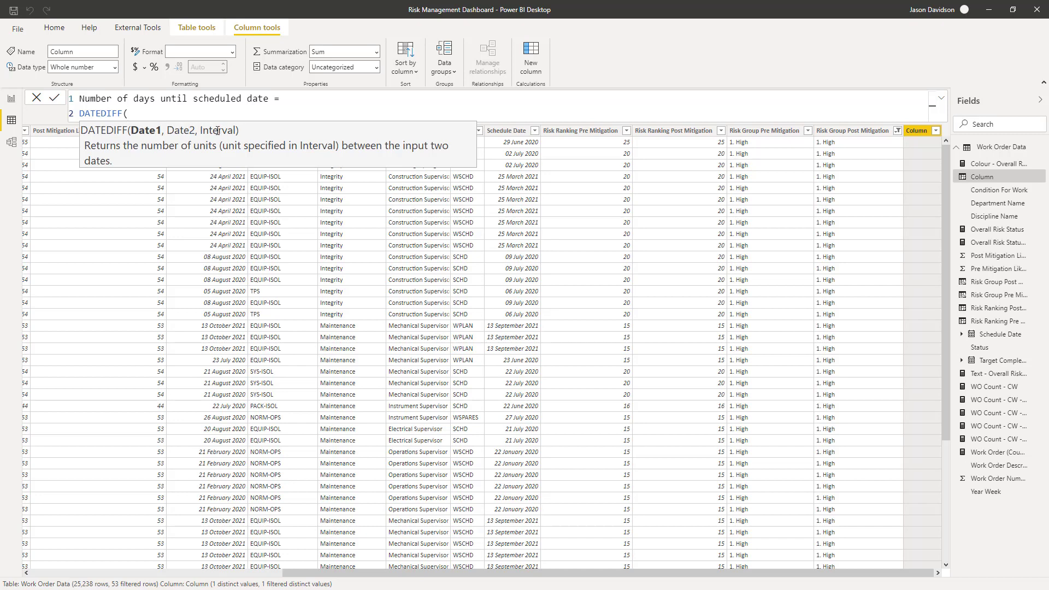
pyautogui.write('Now(')
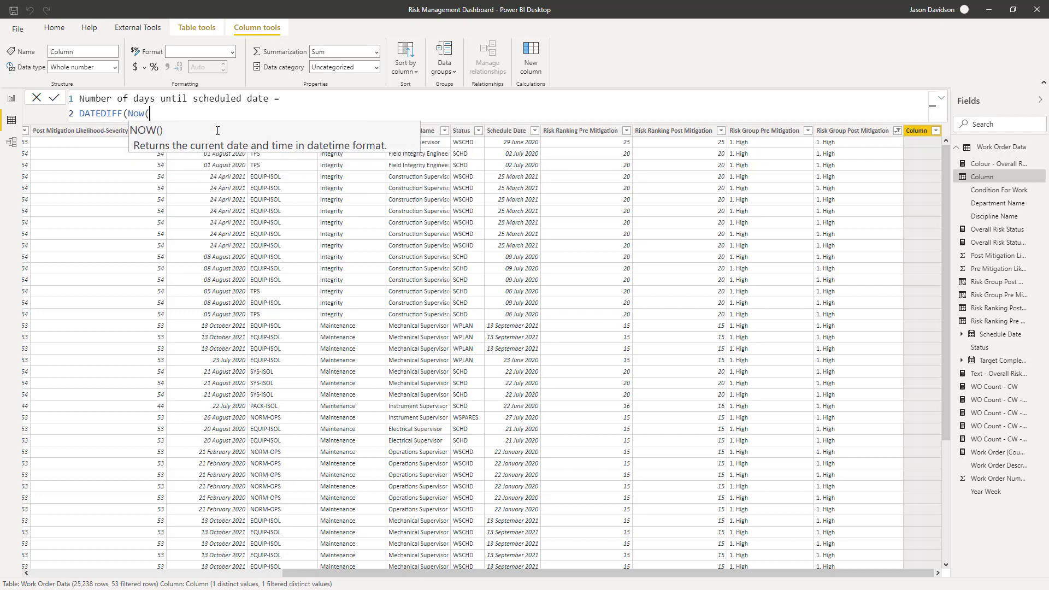
pyautogui.write('),')
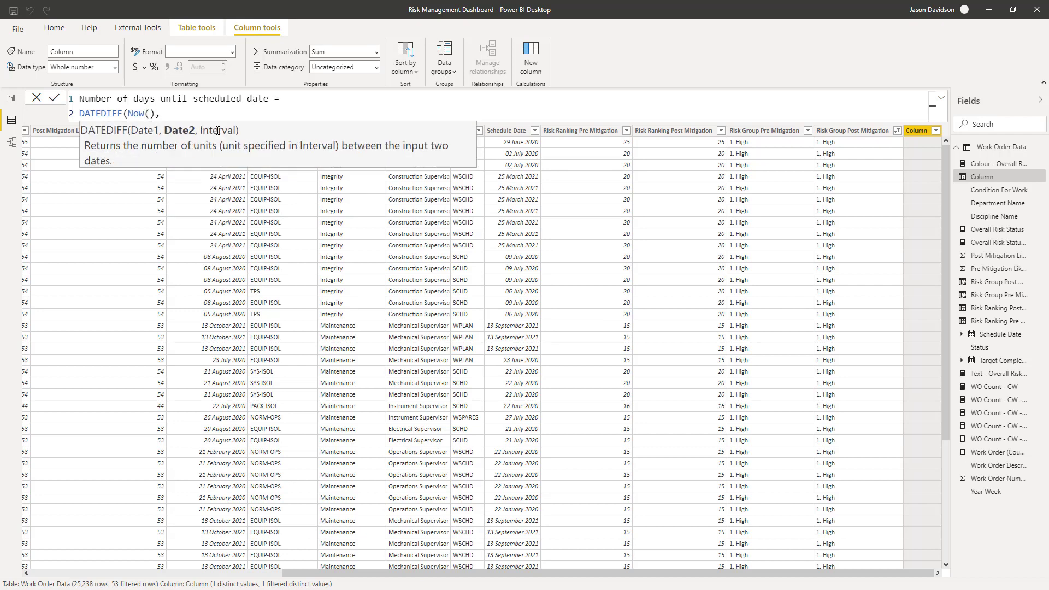
pyautogui.write('sch')
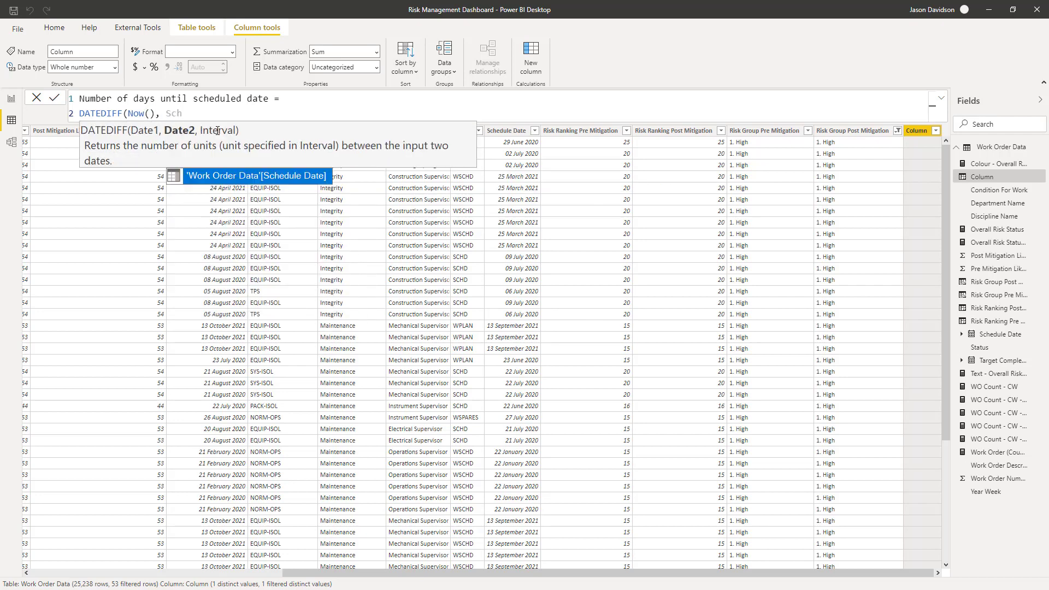
pyautogui.press('Tab')
pyautogui.write(', ')
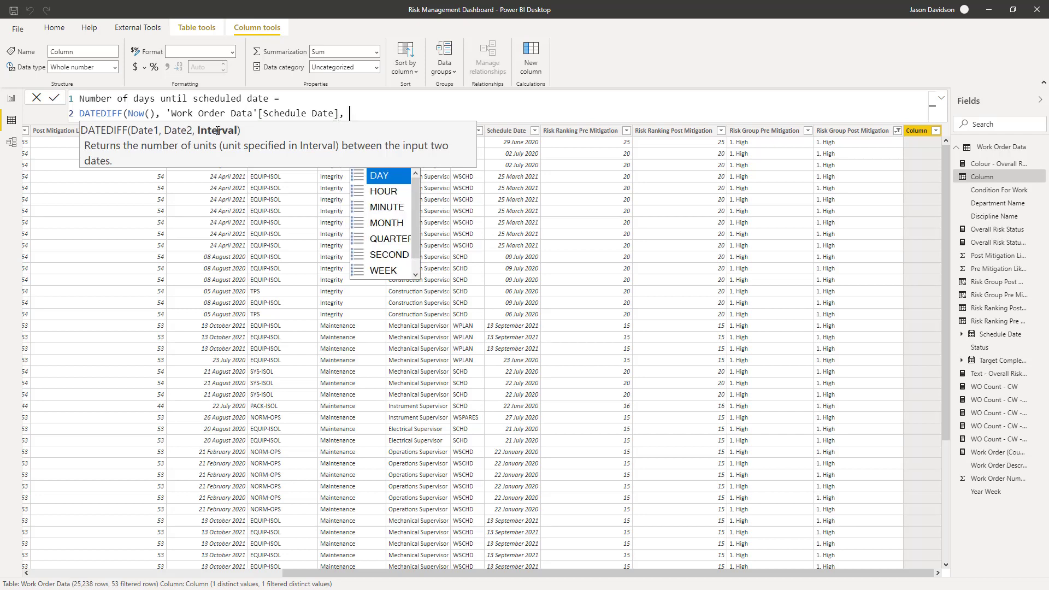
pyautogui.write('DAT')
pyautogui.press('BackSpace')
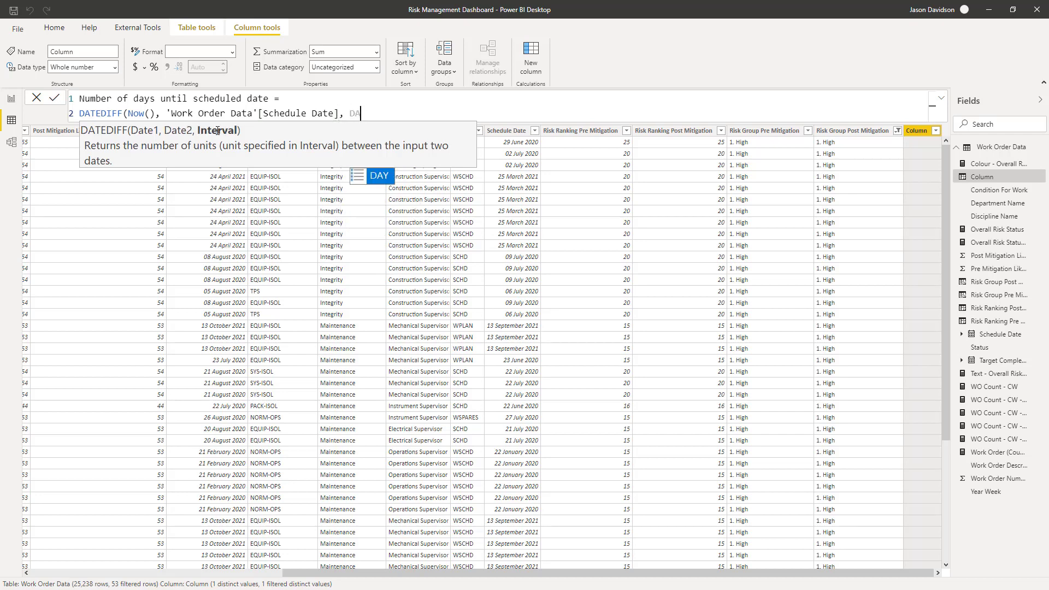
pyautogui.write('Y)')
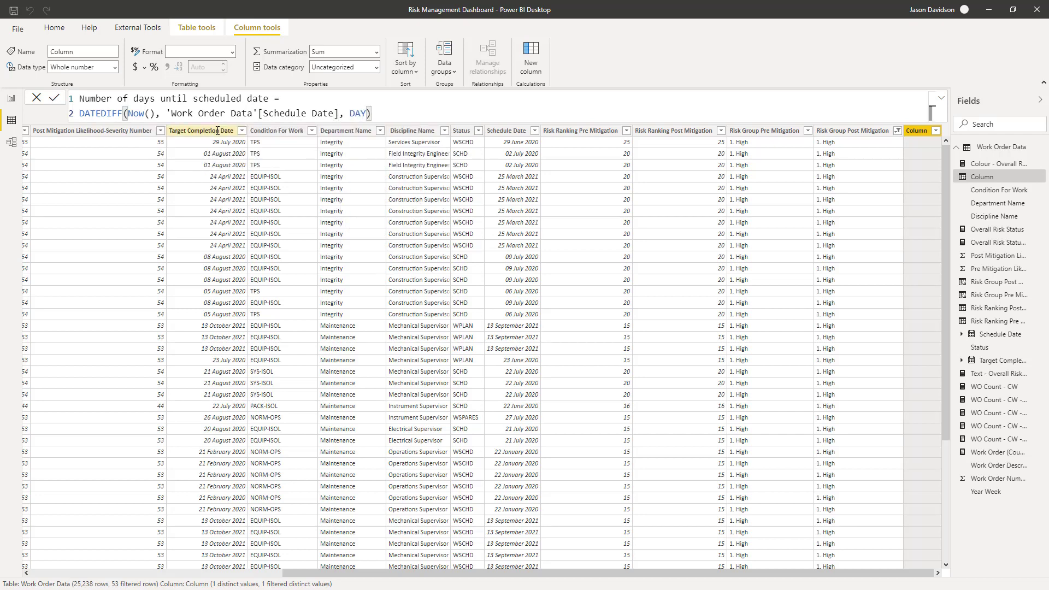
pyautogui.press('Return')
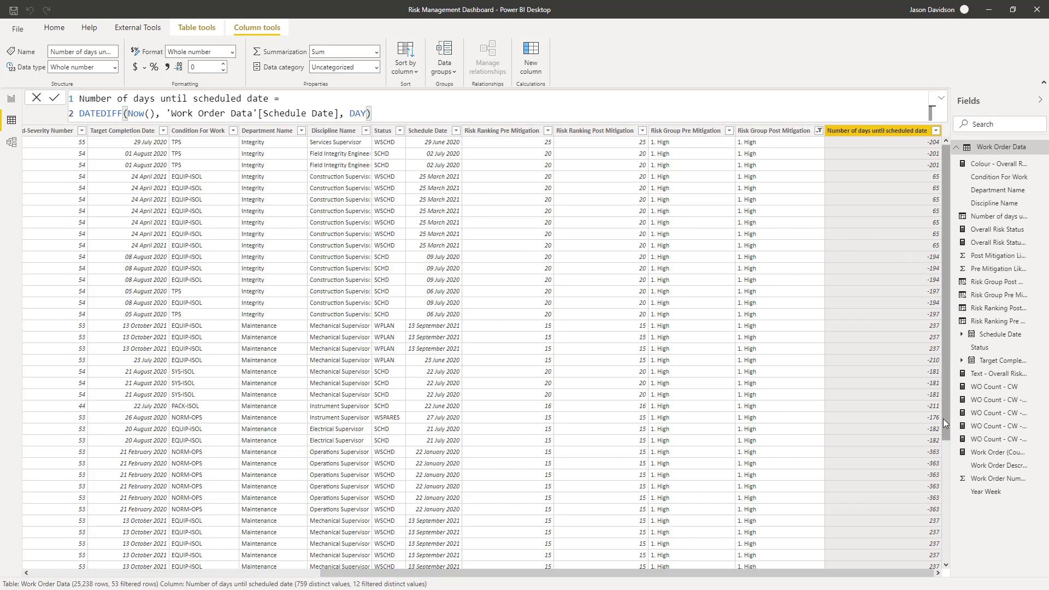
pyautogui.moveTo(946, 406); pyautogui.dragTo(896, 180)
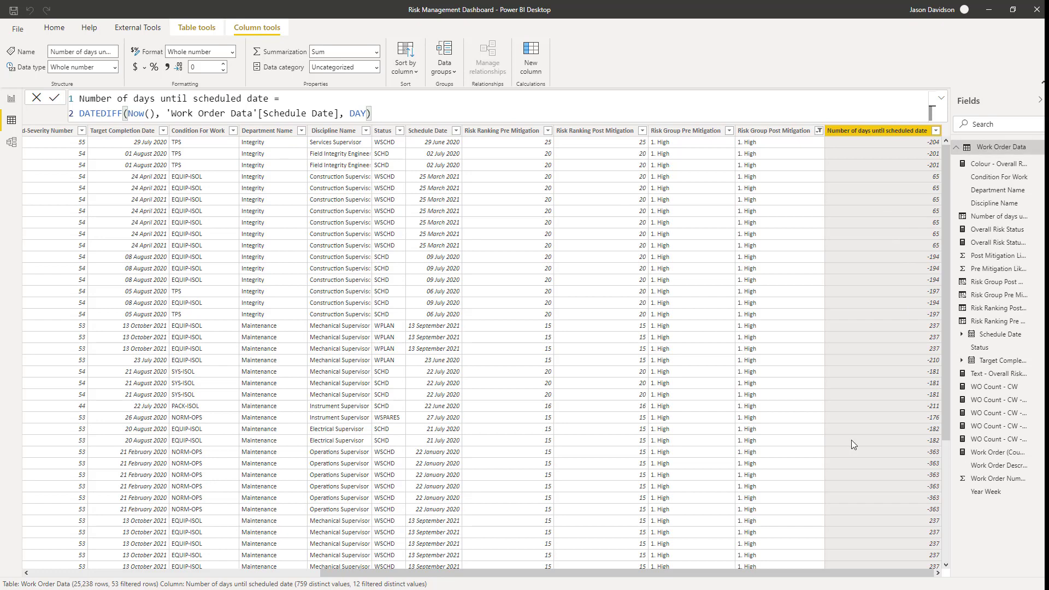
# Step: In the report, create a new measure in Work Order Data and paste in the copied "Text - Overall Risk Status Text Pt3" DAX code
pyautogui.click(11, 99)
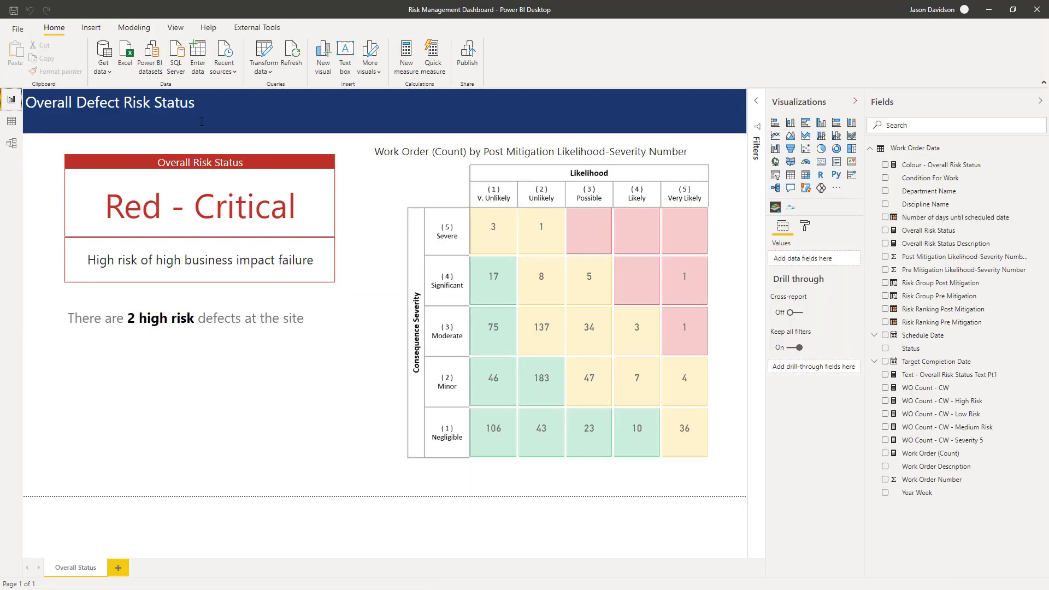
pyautogui.click(1043, 167)
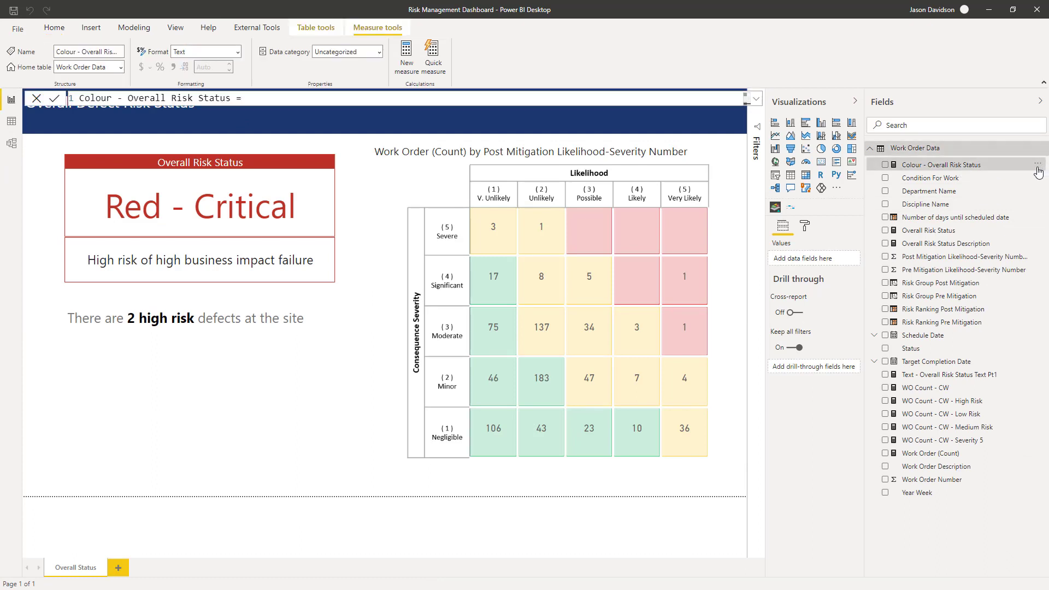
pyautogui.click(1040, 170)
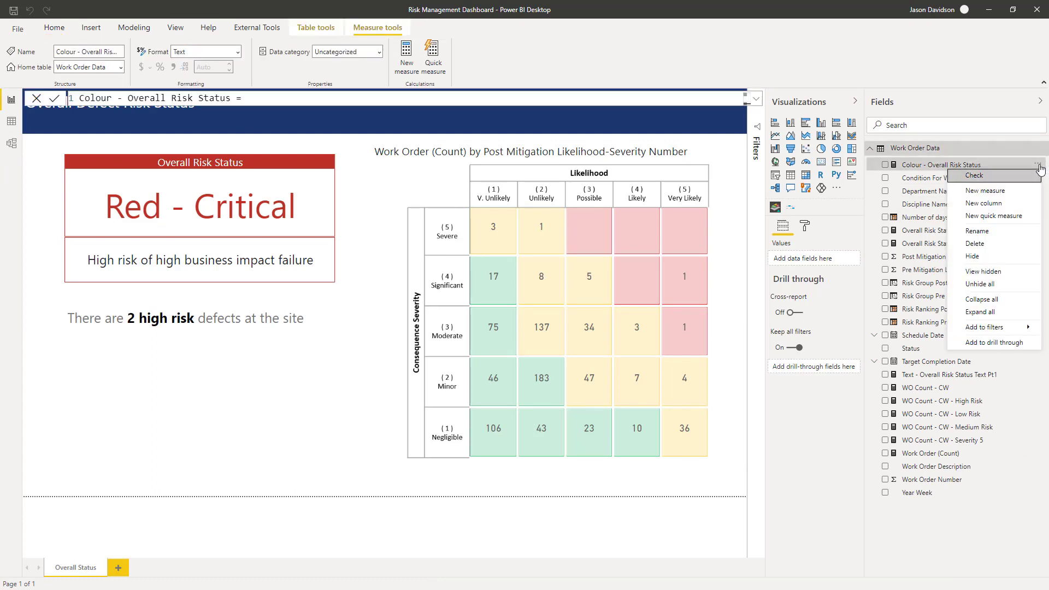
pyautogui.click(997, 191)
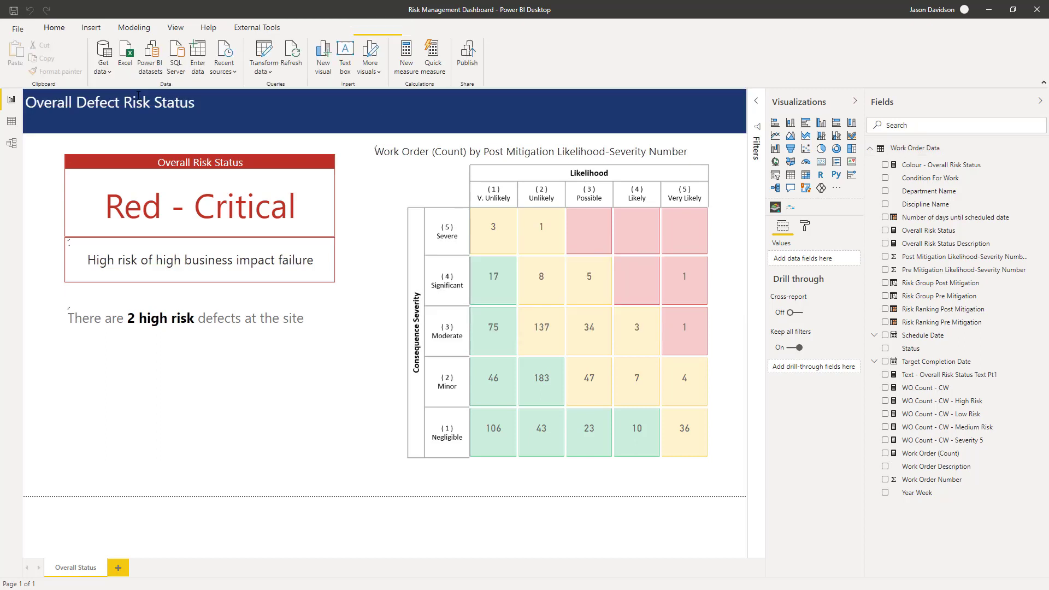
pyautogui.click(137, 101)
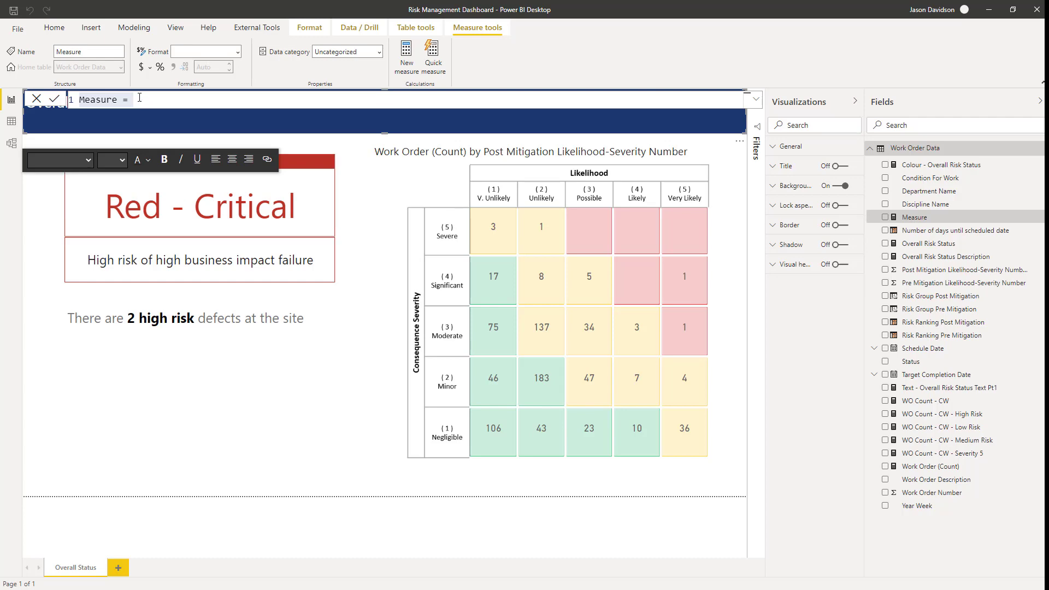
pyautogui.click(146, 98)
pyautogui.moveTo(146, 97); pyautogui.dragTo(76, 102)
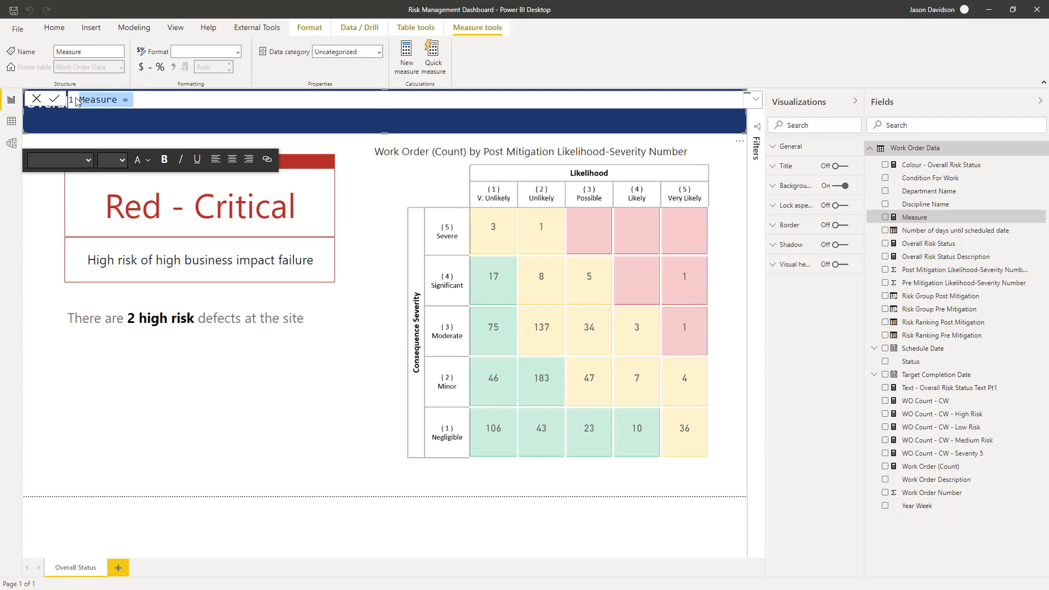
pyautogui.hotkey('ctrl', 'v')
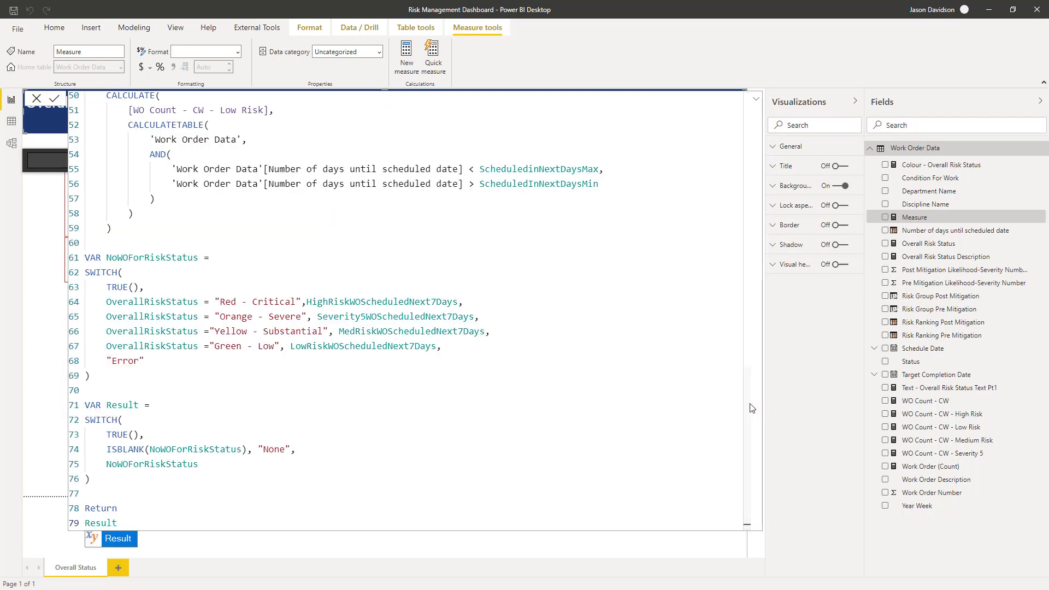
# Step: Delete the LatestWeek variable and its MAXX expression from the start of the measure code
pyautogui.moveTo(752, 408); pyautogui.dragTo(746, 111)
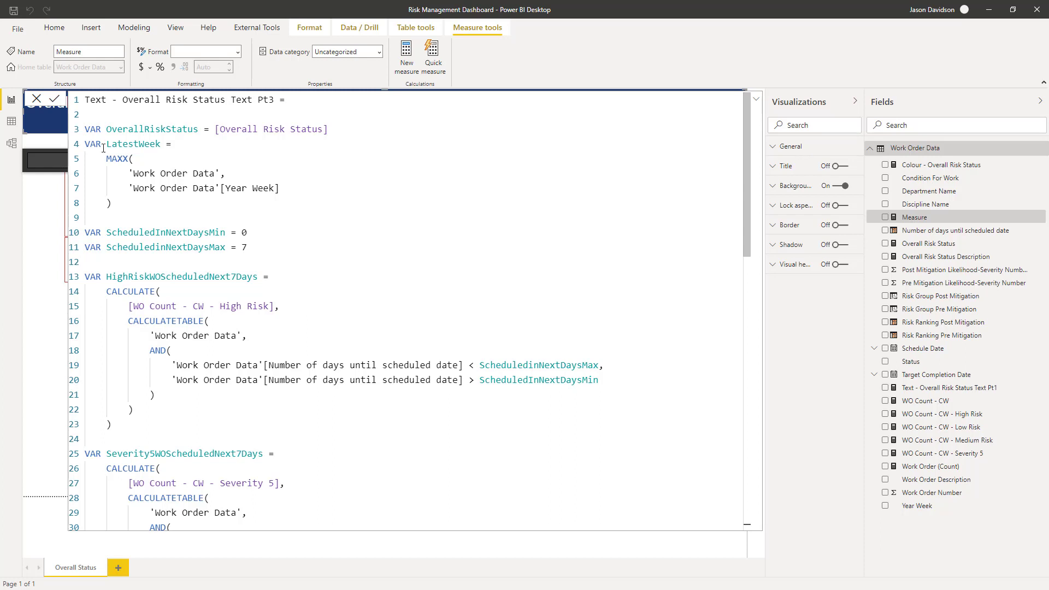
pyautogui.moveTo(118, 206); pyautogui.dragTo(96, 151)
pyautogui.press('Delete')
pyautogui.press('Delete')
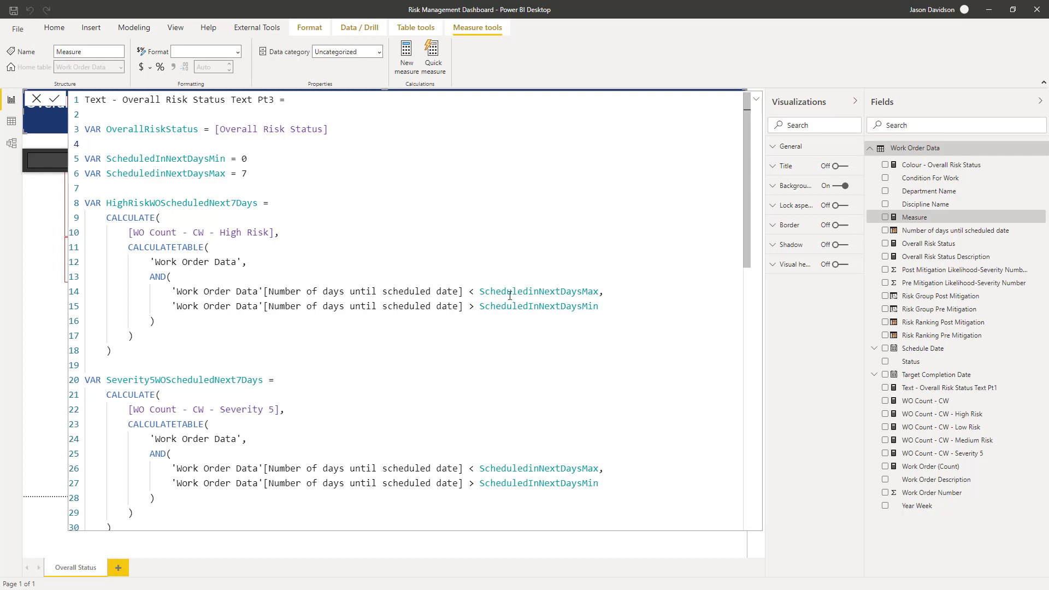
# Step: Change the HighRiskWOScheduledNext7Days conditions to <= ScheduledinNextDaysMax and >= ScheduledInNextDaysMin
pyautogui.click(474, 291)
pyautogui.write('=')
pyautogui.press('Down')
pyautogui.press('Left')
pyautogui.write('=')
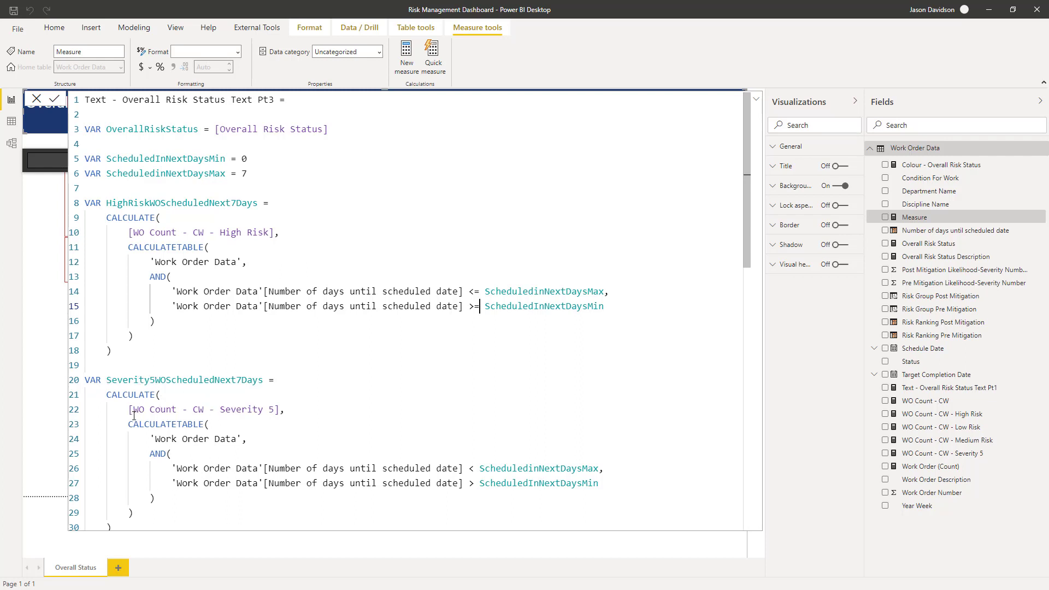
# Step: Make the Severity5WOScheduledNext7Days limits inclusive, using <= for the maximum days and >= for the minimum
pyautogui.click(477, 470)
pyautogui.write('=')
pyautogui.press('Down')
pyautogui.press('Left')
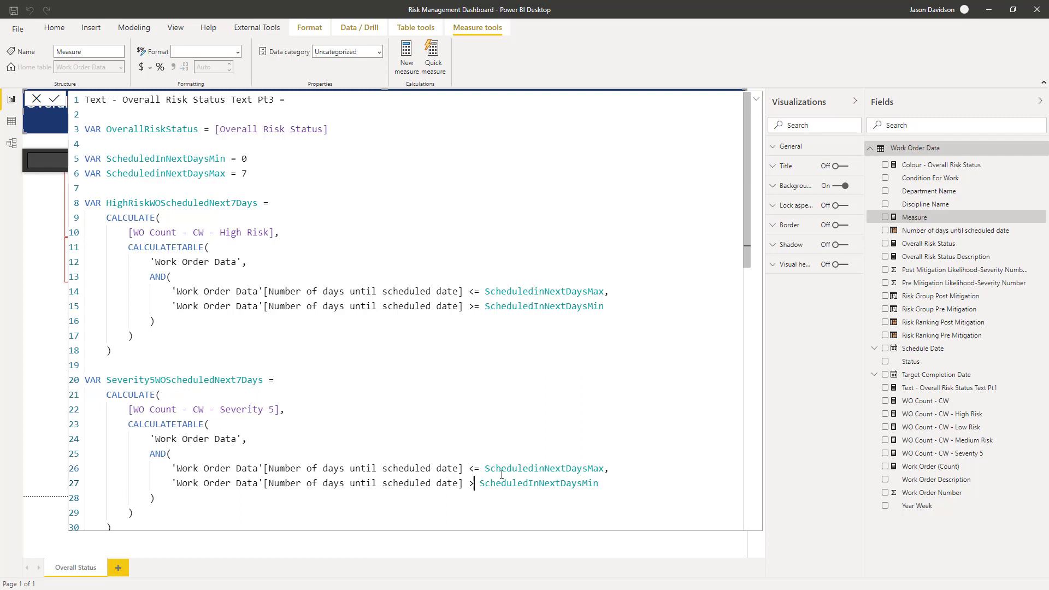
pyautogui.write('=')
# Step: Make both day comparisons in MedRiskWOScheduledNext7Days inclusive, with <= for the maximum and >= for the minimum
pyautogui.press('Down')
pyautogui.press('Down')
pyautogui.press('Down')
pyautogui.press('Down')
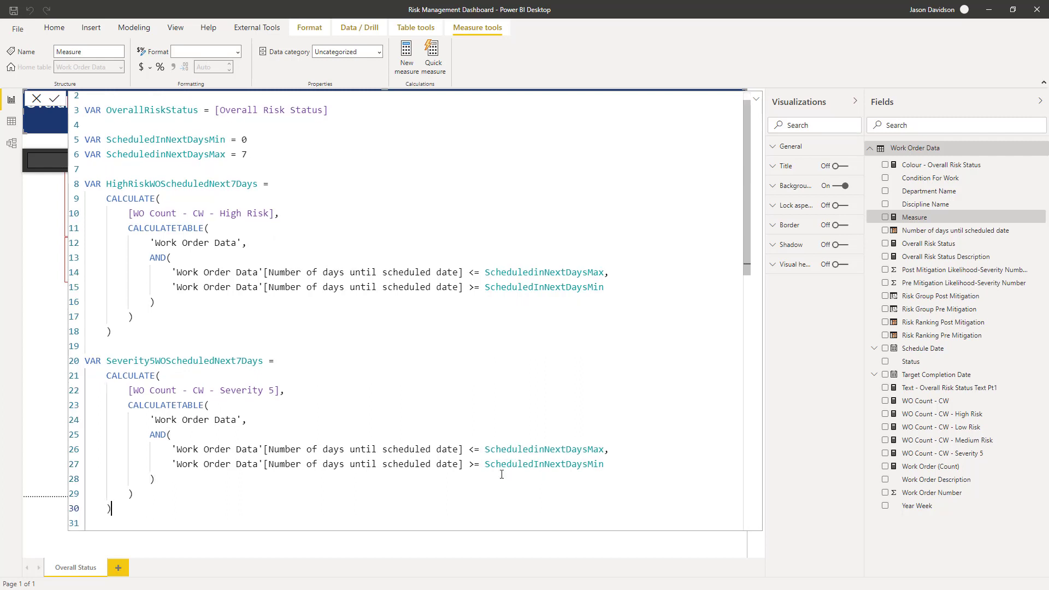
pyautogui.press('Down')
pyautogui.press('Down')
pyautogui.press('Down')
pyautogui.press('Down')
pyautogui.press('Down')
pyautogui.press('Down')
pyautogui.press('Down')
pyautogui.press('Down')
pyautogui.press('Down')
pyautogui.press('Down')
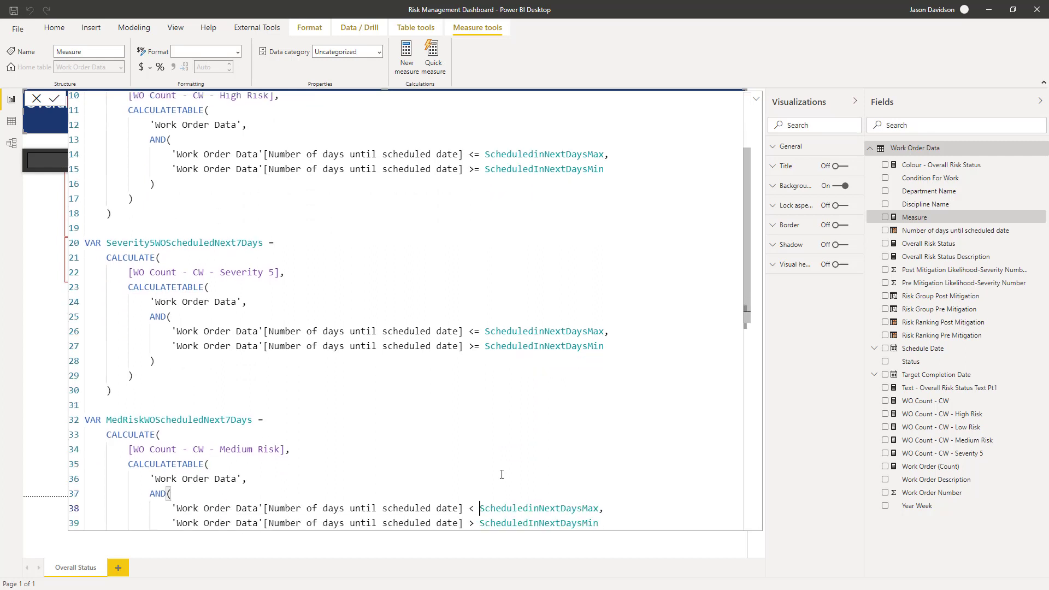
pyautogui.press('Up')
pyautogui.press('Up')
pyautogui.press('Up')
pyautogui.press('Left')
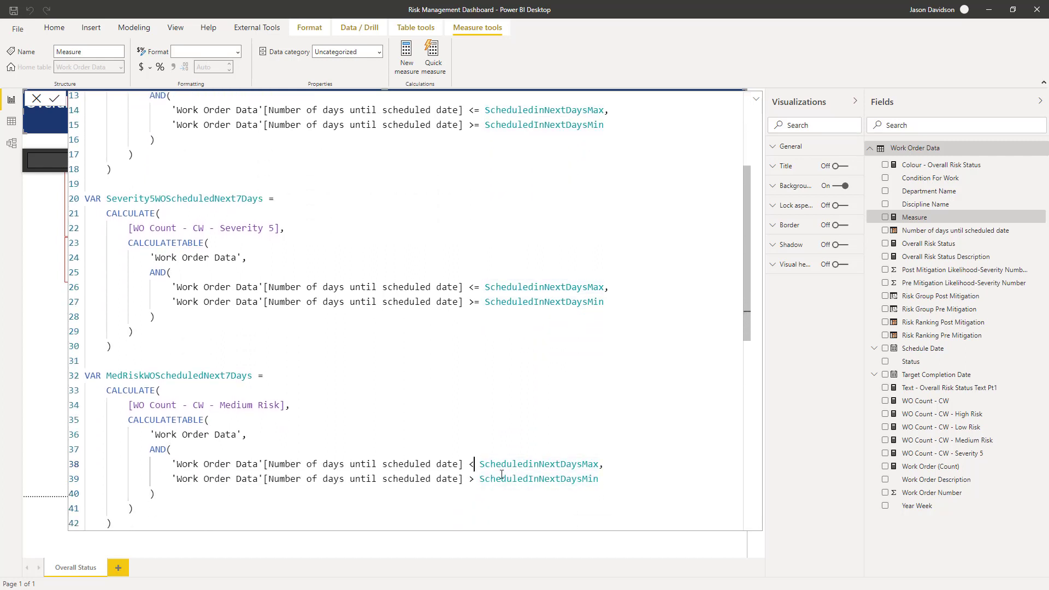
pyautogui.write('=')
pyautogui.press('Down')
pyautogui.write('=')
# Step: Change the LowRiskWOScheduledNext7Days comparisons to <= the maximum days and >= the minimum days
pyautogui.press('Down')
pyautogui.press('Down')
pyautogui.press('Down')
pyautogui.press('Down')
pyautogui.press('Down')
pyautogui.press('Down')
pyautogui.press('Down')
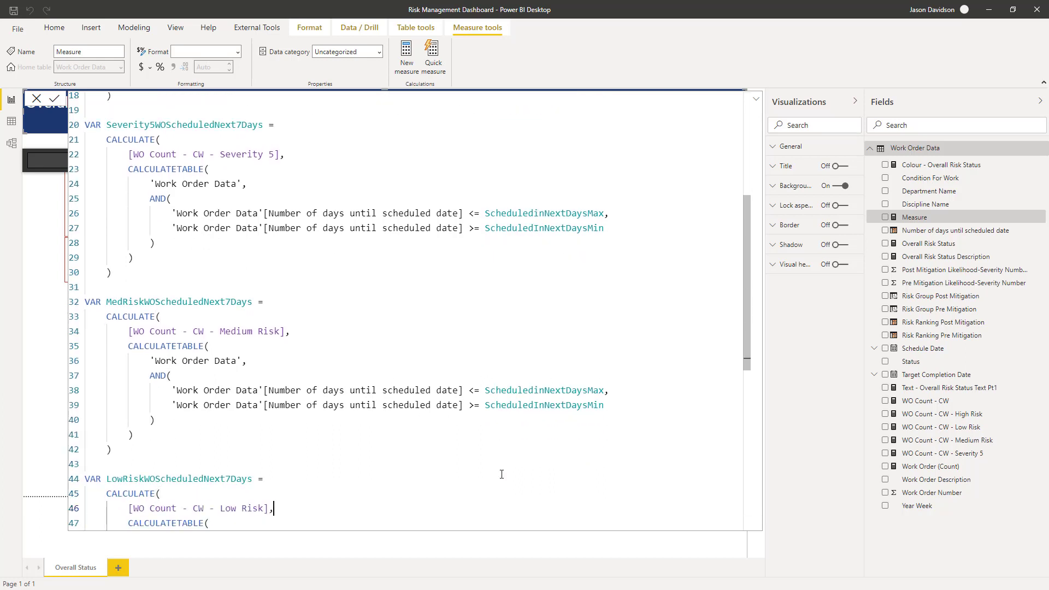
pyautogui.press('Down')
pyautogui.press('Down')
pyautogui.press('Down')
pyautogui.press('Down')
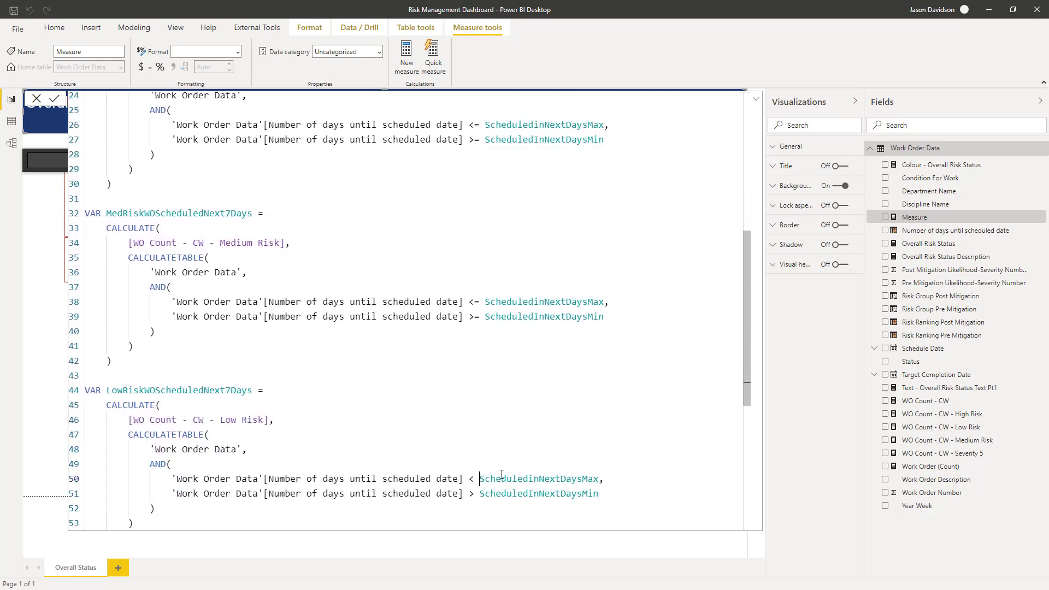
pyautogui.write('=')
pyautogui.press('Down')
pyautogui.write('=')
# Step: Review the scheduled work order variables and the NoWOForRiskStatus SWITCH logic throughout the measure's formula
pyautogui.press('Down')
pyautogui.press('Down')
pyautogui.press('Down')
pyautogui.press('Down')
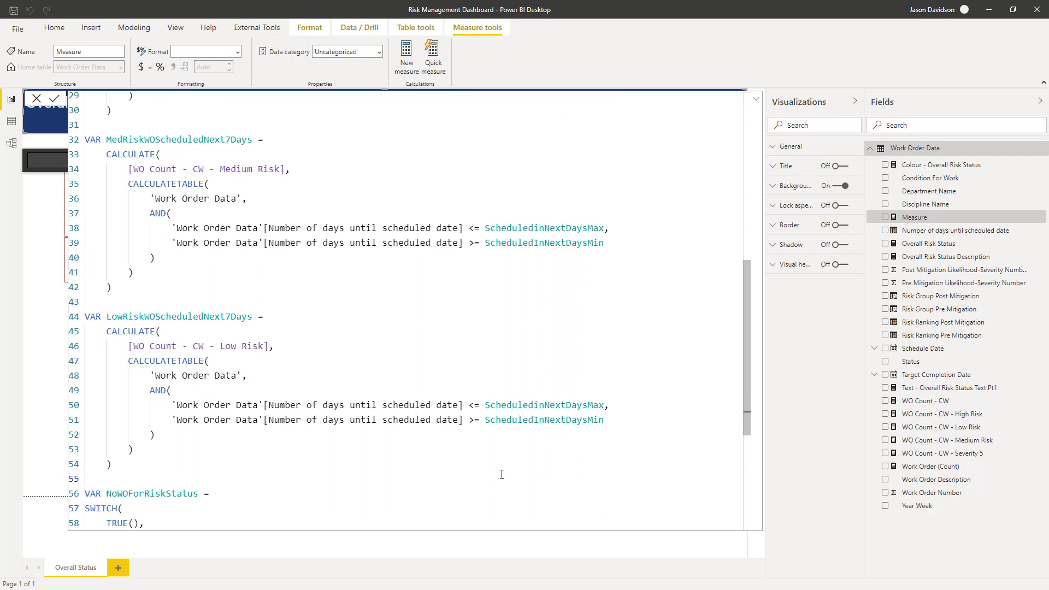
pyautogui.press('Down')
pyautogui.press('Down')
pyautogui.press('Down')
pyautogui.press('Down')
pyautogui.press('Down')
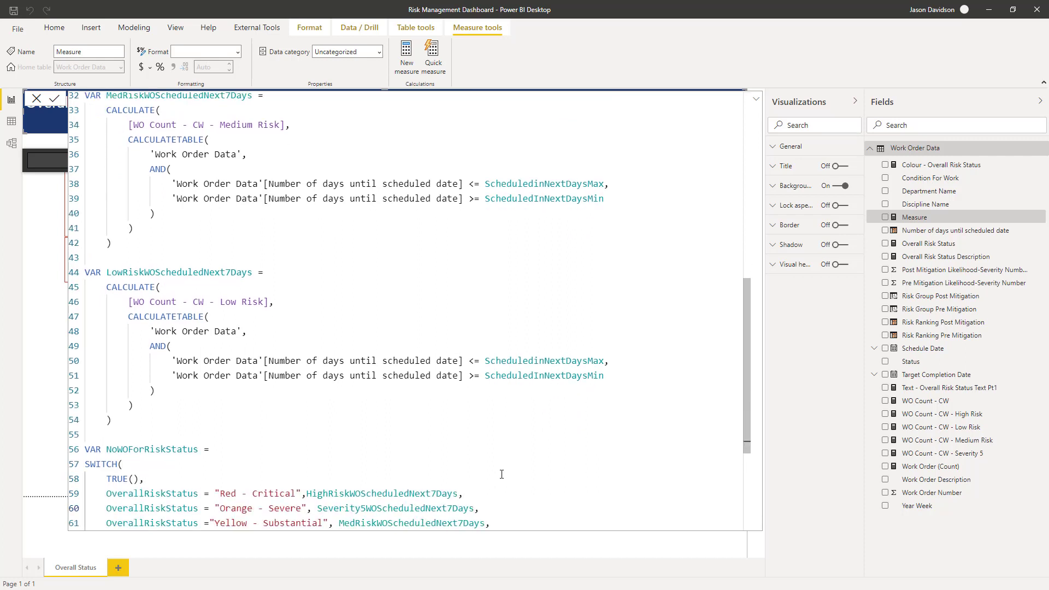
pyautogui.press('Down')
pyautogui.press('Down')
pyautogui.press('Down')
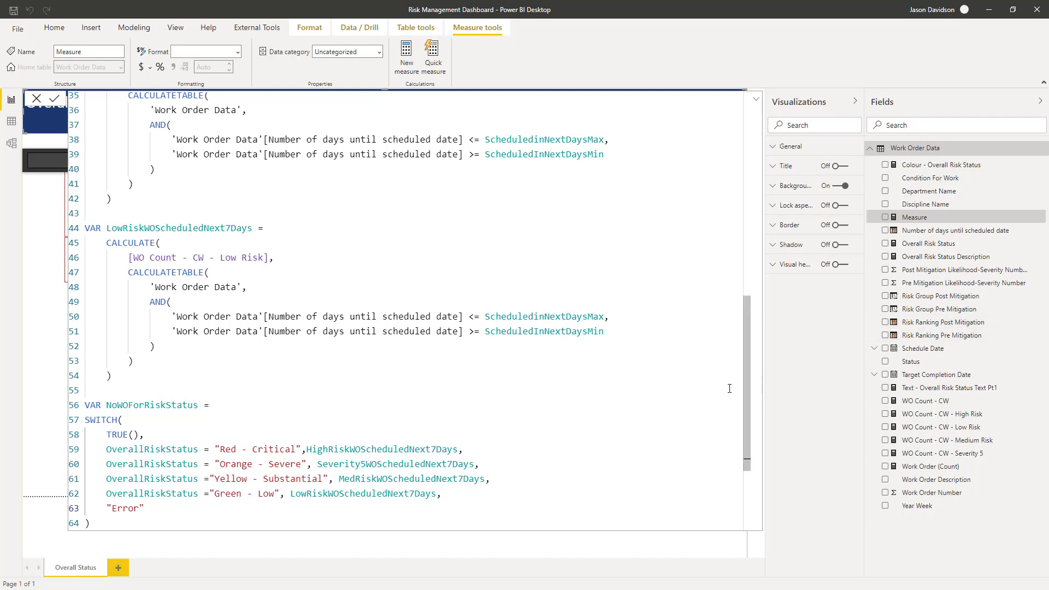
pyautogui.scroll(2, 748, 388)
pyautogui.scroll(8, 762, 322)
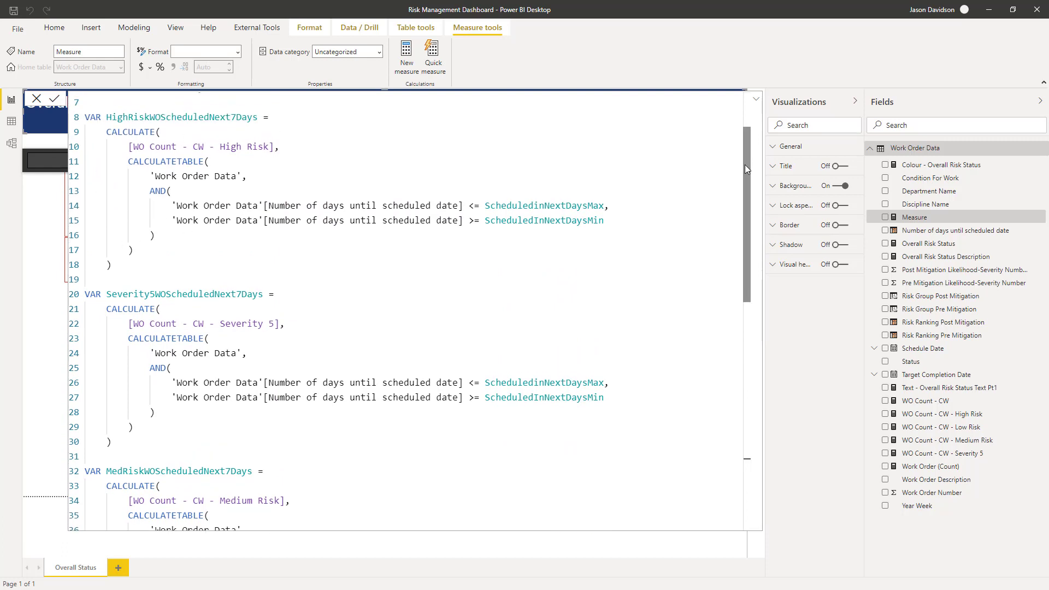
pyautogui.moveTo(745, 165); pyautogui.dragTo(748, 396)
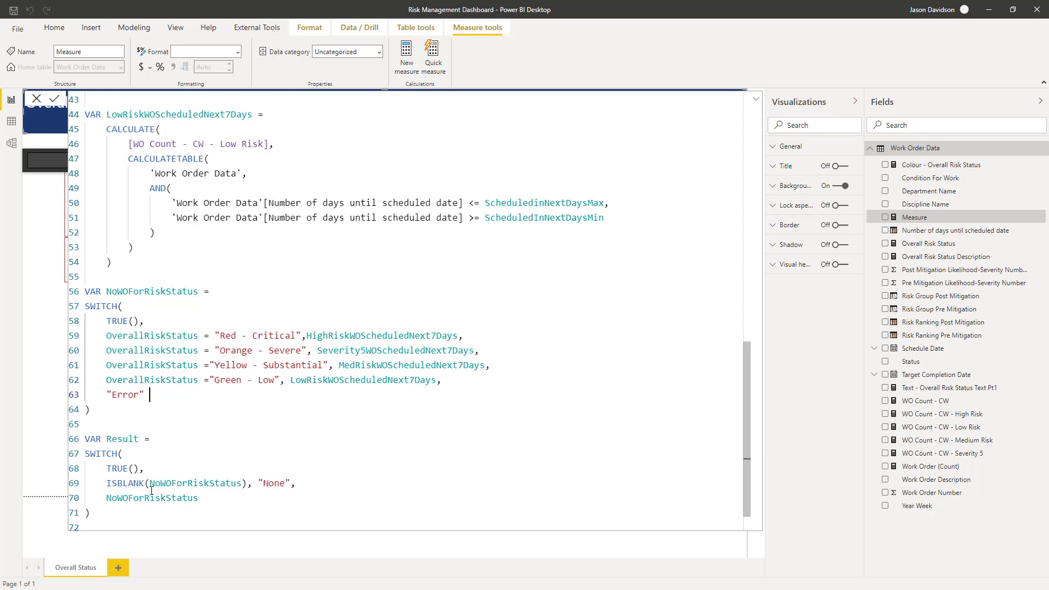
# Step: Commit the Text - Overall Risk Status Text Pt3 measure's formula and collapse the formula editor
pyautogui.scroll(-1, 746, 370)
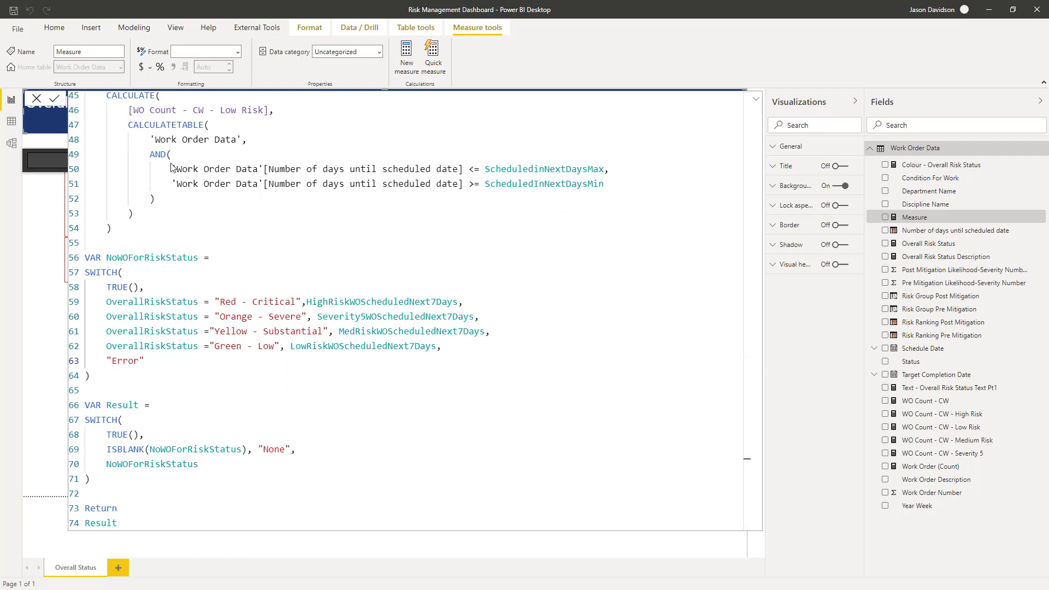
pyautogui.press('Return')
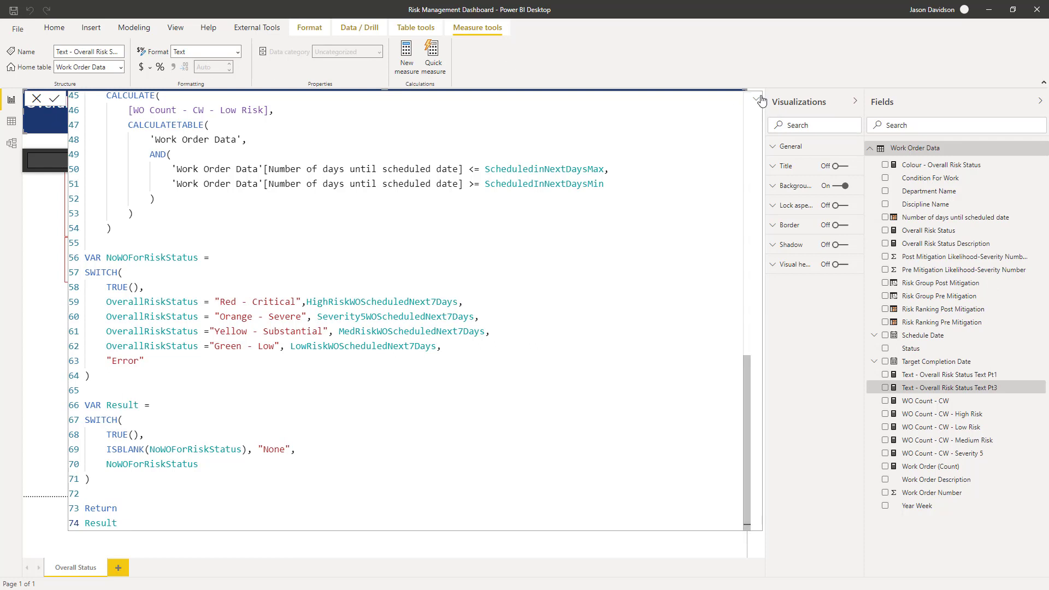
pyautogui.click(758, 101)
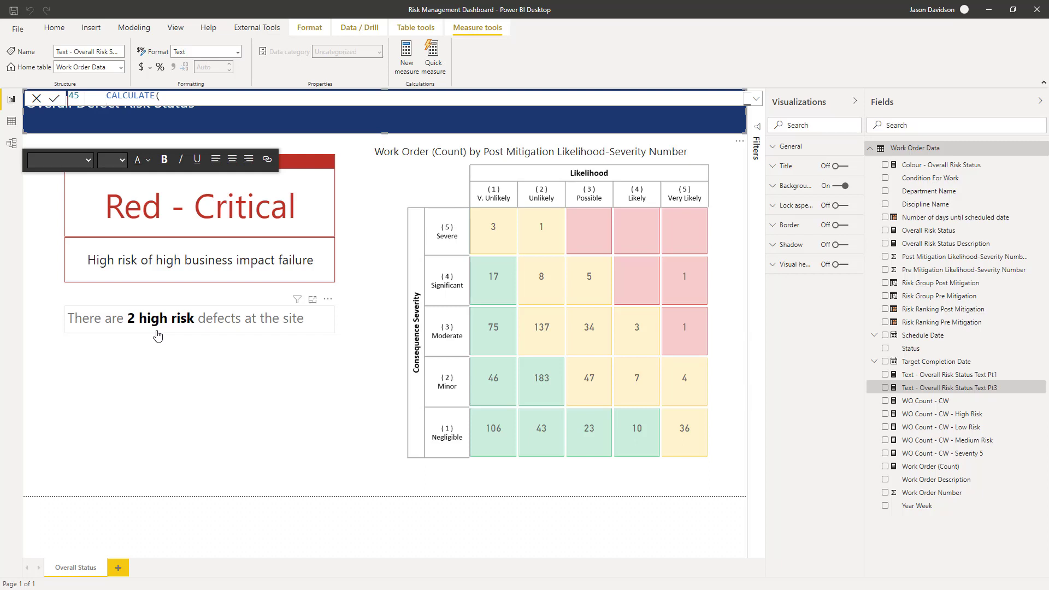
# Step: Duplicate the "There are 2 high risk defects at the site" text visual and place the copy directly beneath the original
pyautogui.click(157, 335)
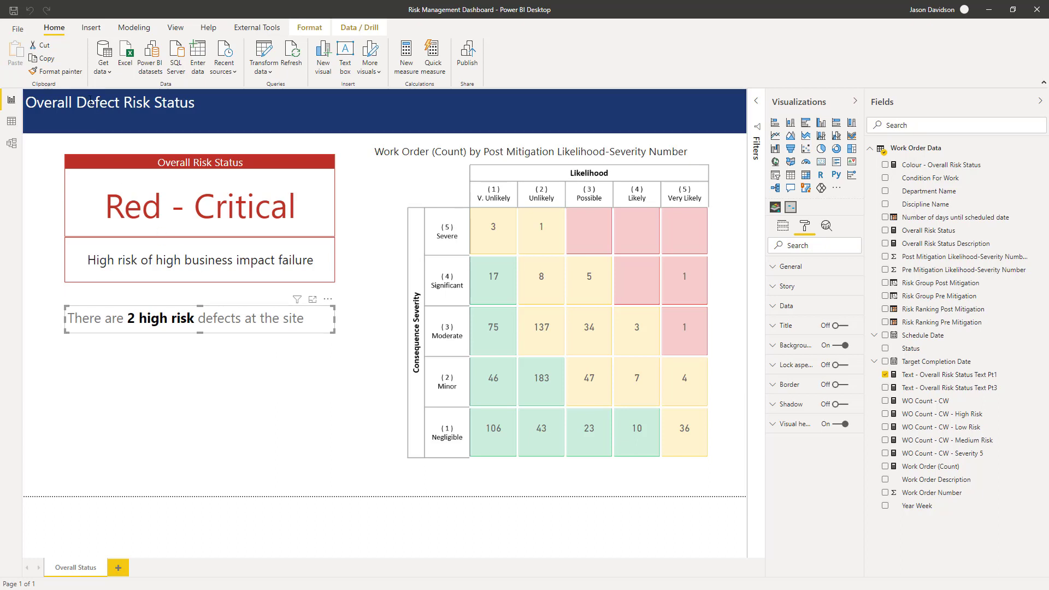
pyautogui.click(34, 58)
pyautogui.click(17, 53)
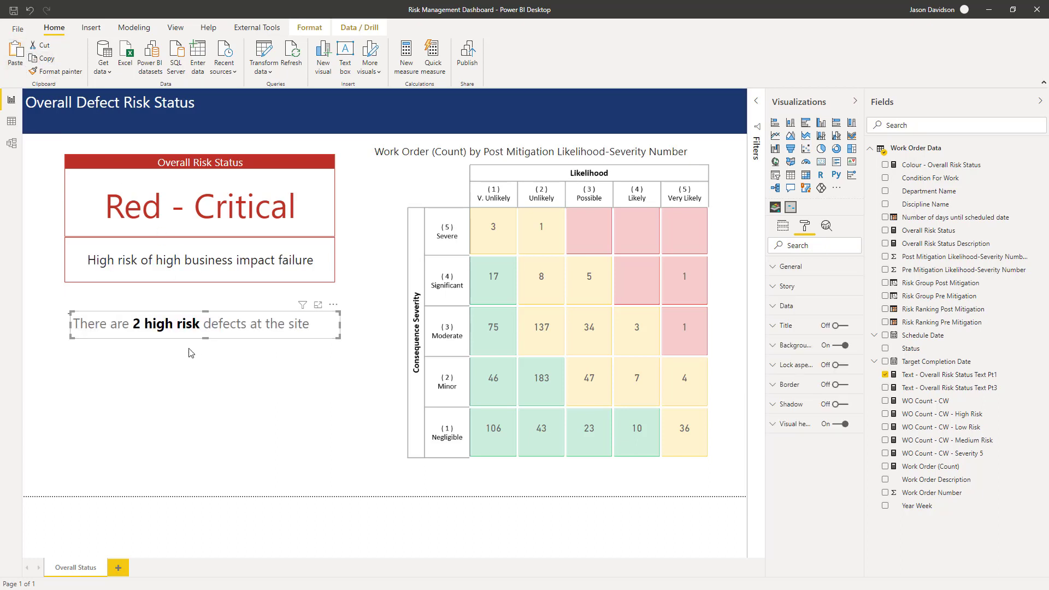
pyautogui.moveTo(190, 341); pyautogui.dragTo(185, 374)
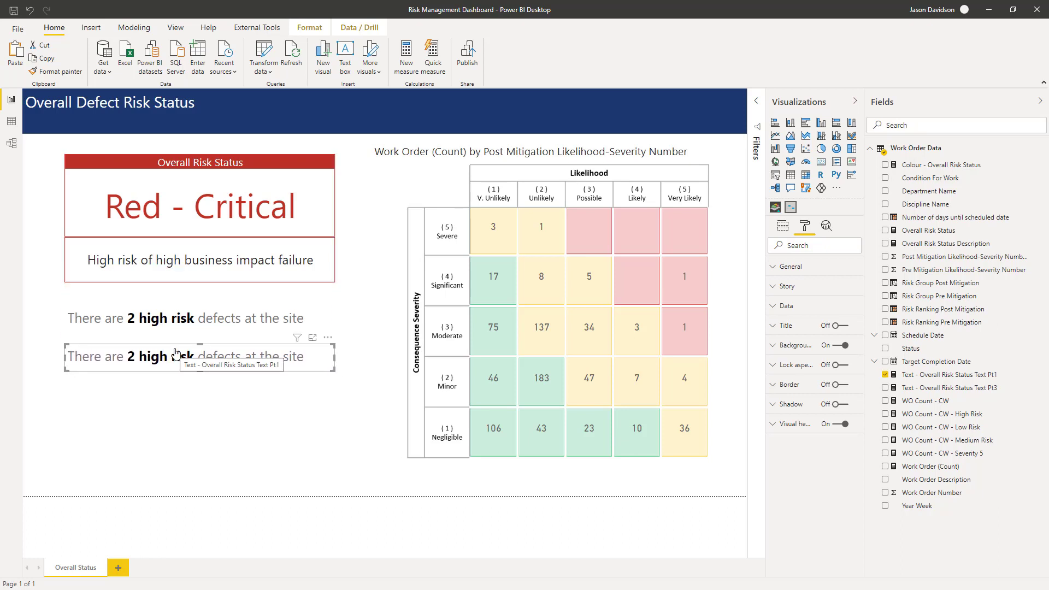
# Step: Set the copied visual's story text to "# of these defects are scheduled for repair in the next 7 days" and enlarge it to fit two lines
pyautogui.click(784, 287)
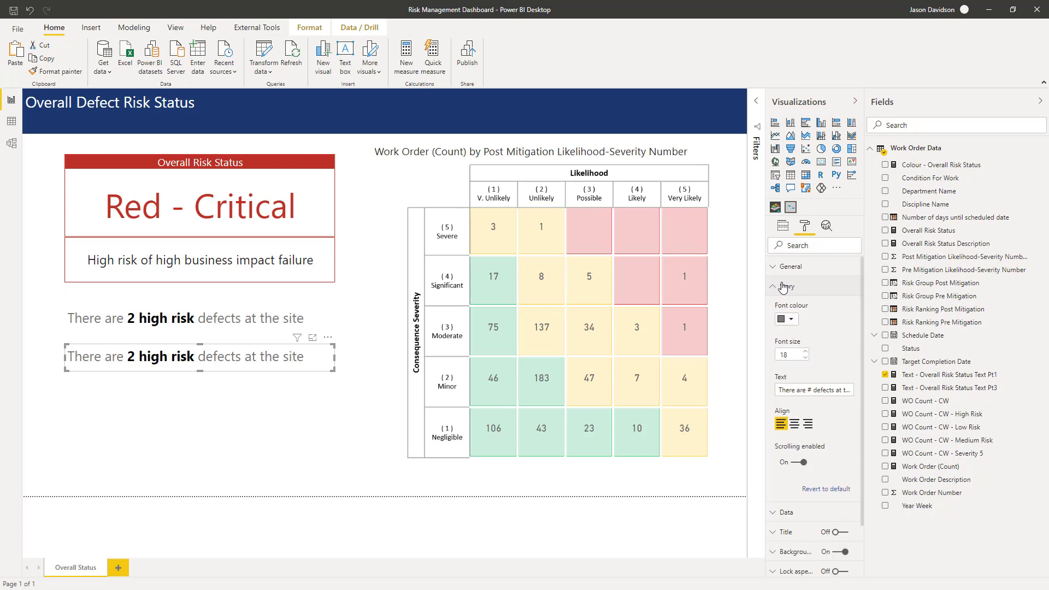
pyautogui.doubleClick(780, 389)
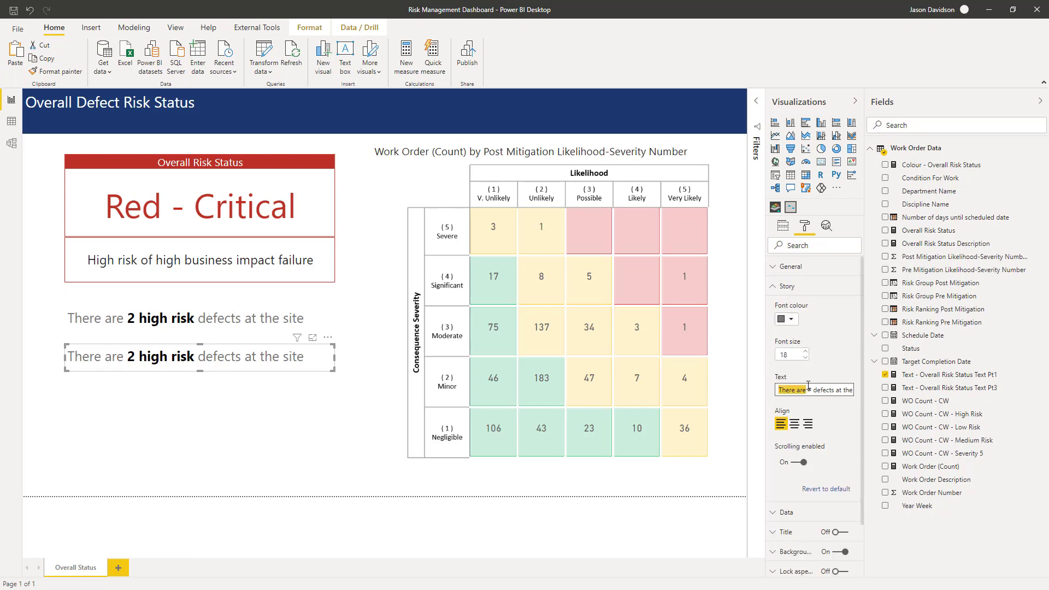
pyautogui.press('BackSpace')
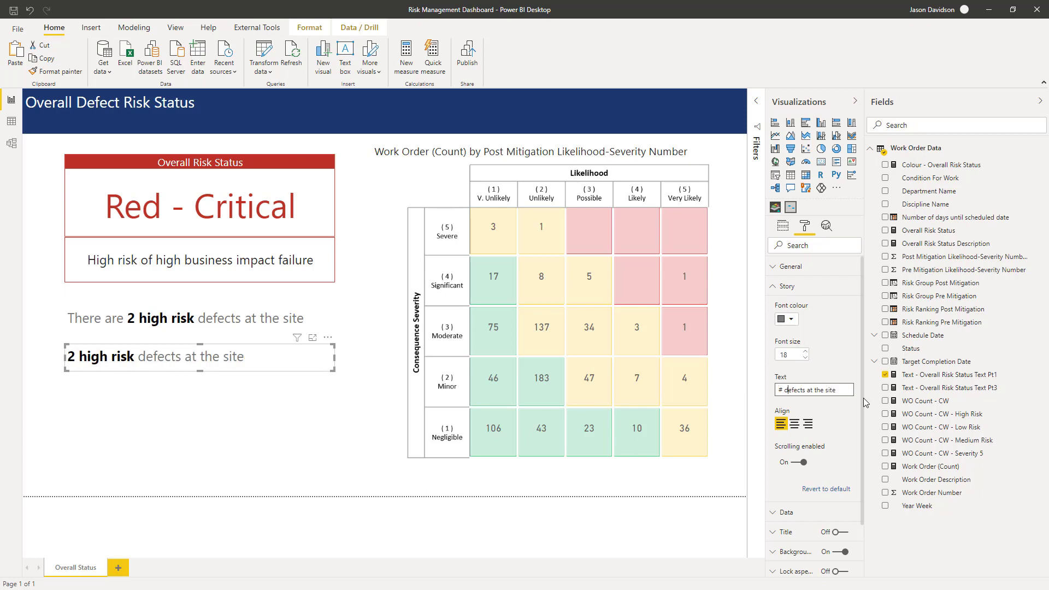
pyautogui.press('Delete')
pyautogui.press('Delete')
pyautogui.press('Delete')
pyautogui.press('Delete')
pyautogui.press('Delete')
pyautogui.press('Delete')
pyautogui.press('Delete')
pyautogui.press('Delete')
pyautogui.press('Delete')
pyautogui.press('Delete')
pyautogui.press('Delete')
pyautogui.press('Delete')
pyautogui.press('Delete')
pyautogui.press('Delete')
pyautogui.press('Delete')
pyautogui.press('Delete')
pyautogui.press('Delete')
pyautogui.press('Delete')
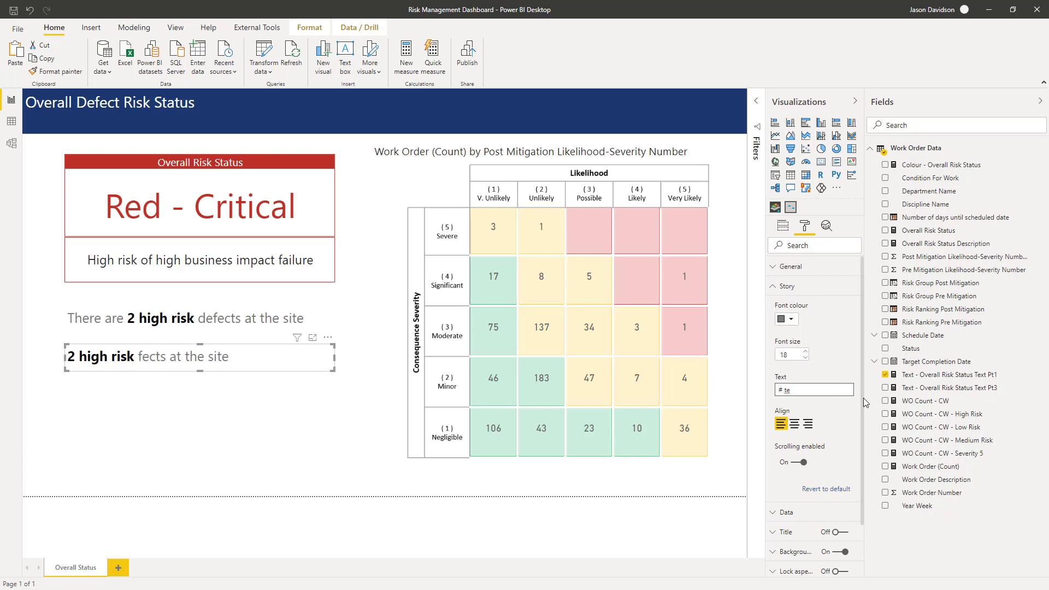
pyautogui.press('Delete')
pyautogui.write('work')
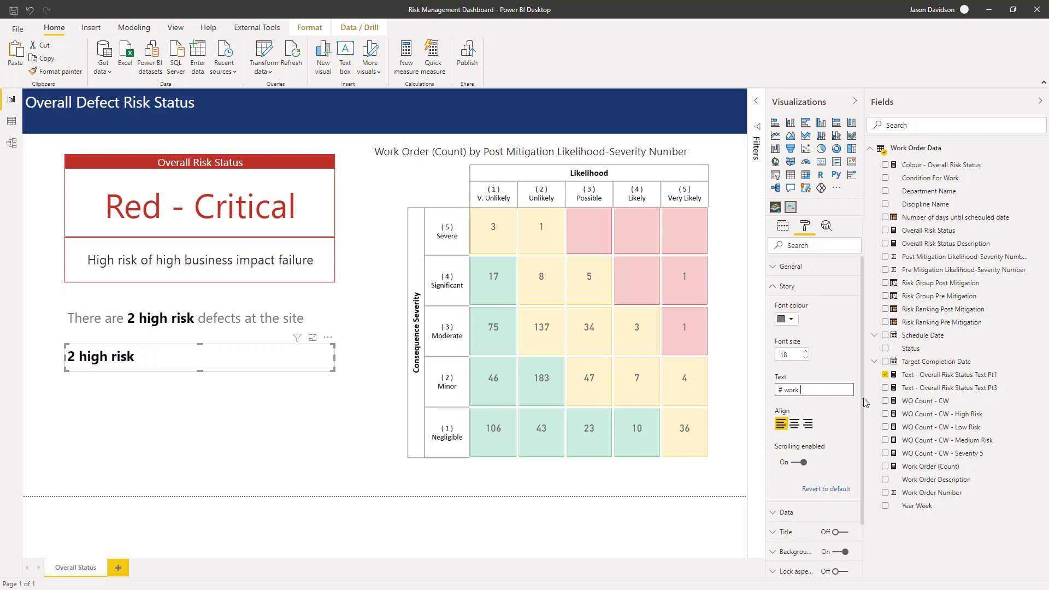
pyautogui.press('BackSpace')
pyautogui.write('of these defect')
pyautogui.write('s are s')
pyautogui.write('chedu')
pyautogui.write('led for re')
pyautogui.write('pair in the')
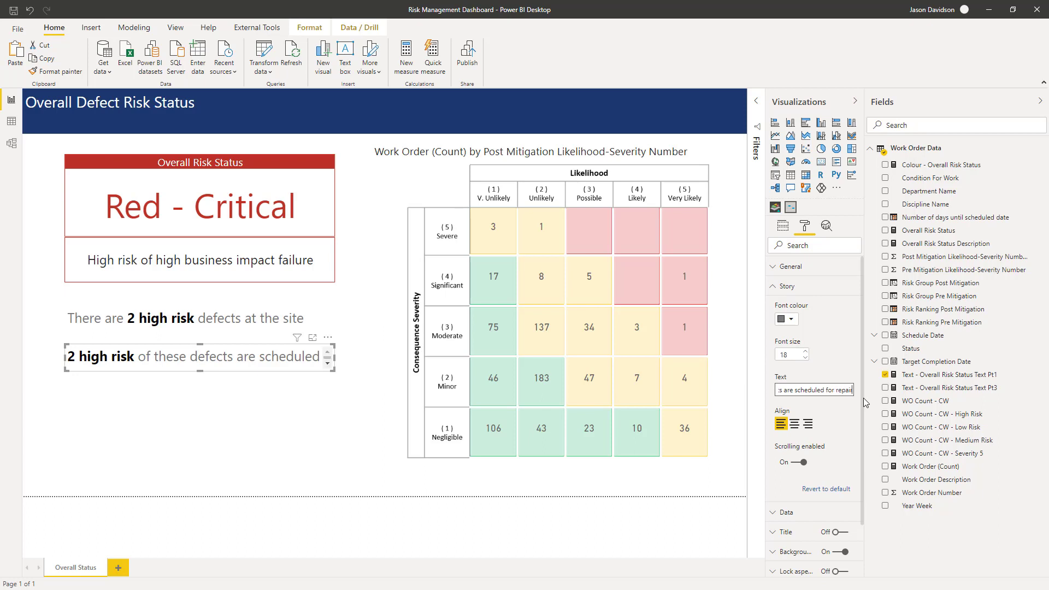
pyautogui.write(' next 7 days')
pyautogui.click(202, 389)
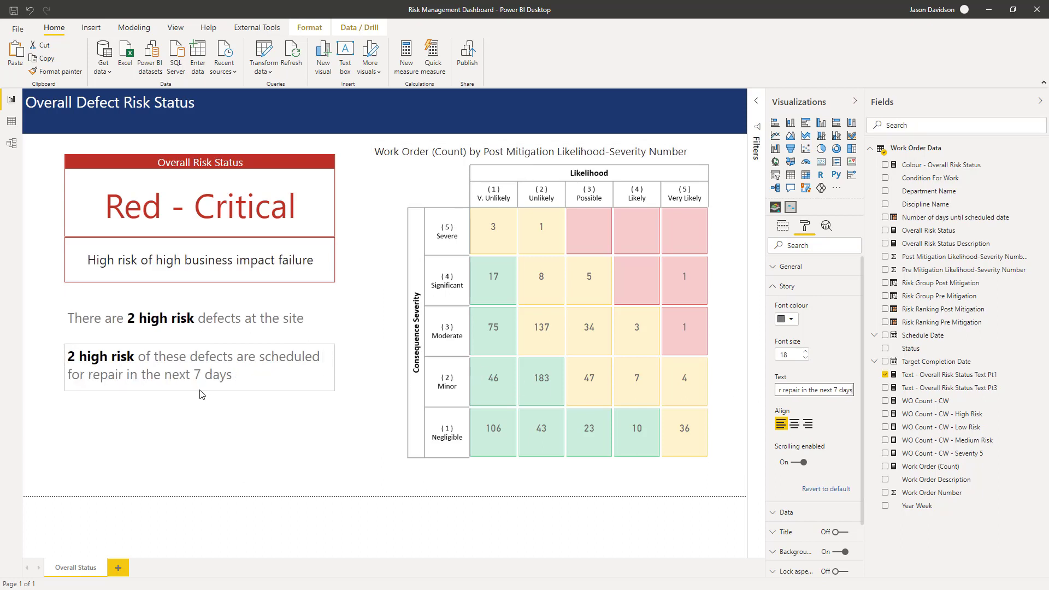
# Step: Rename the Text - Overall Risk Status Text Pt3 measure to end in Pt2 and use it instead of Pt1 as the copied visual's data value
pyautogui.click(784, 226)
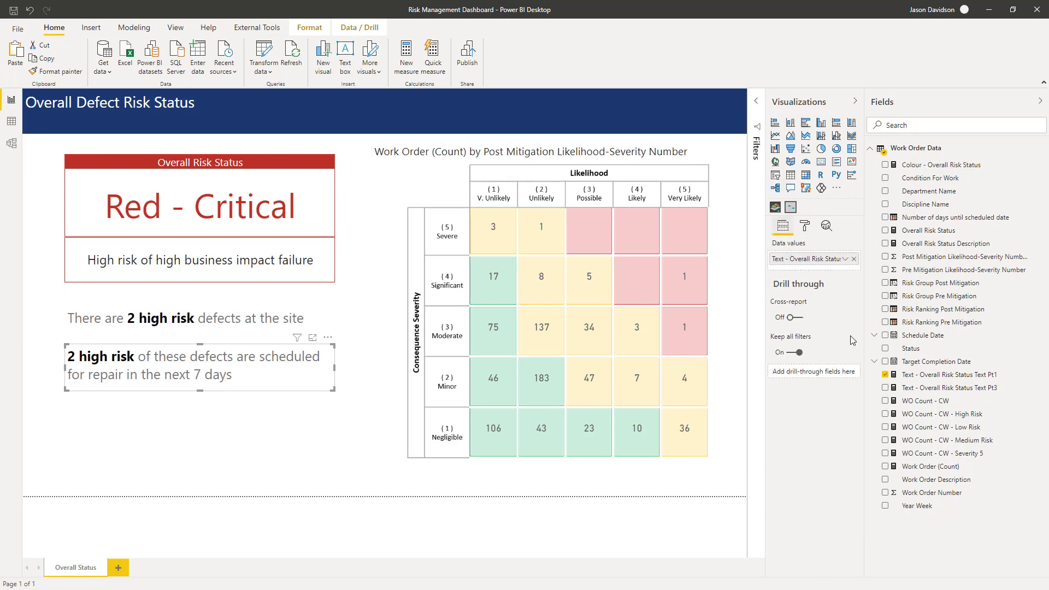
pyautogui.click(935, 389)
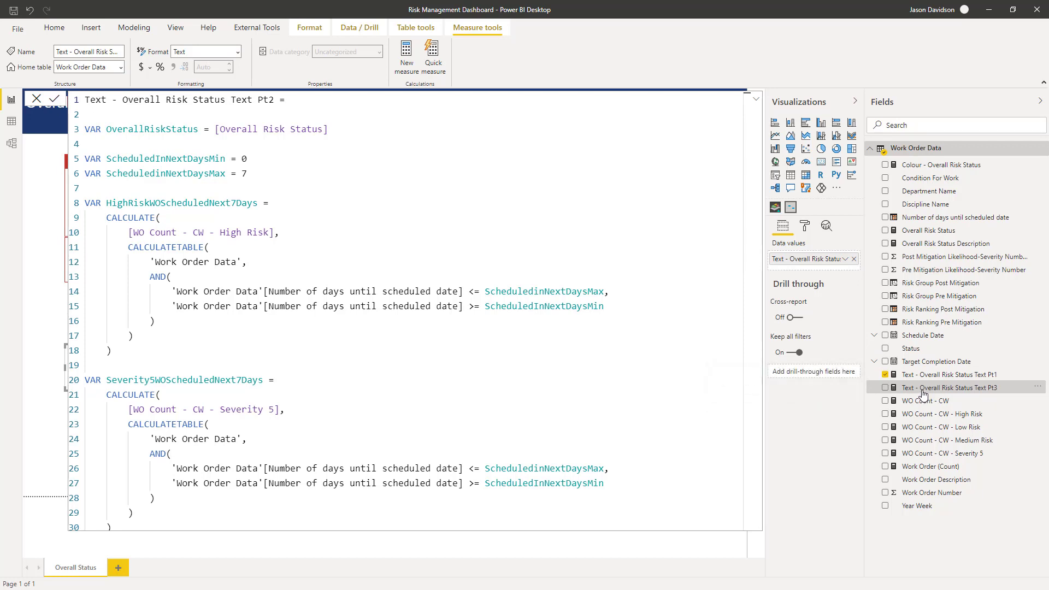
pyautogui.moveTo(923, 388); pyautogui.dragTo(830, 270)
pyautogui.click(856, 261)
pyautogui.click(757, 102)
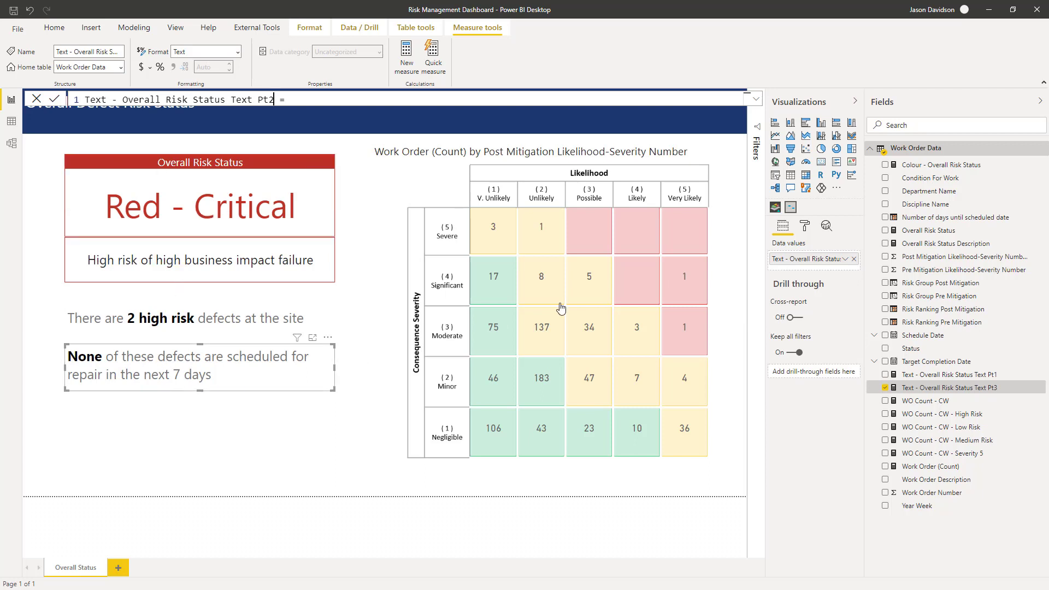
pyautogui.moveTo(676, 278)
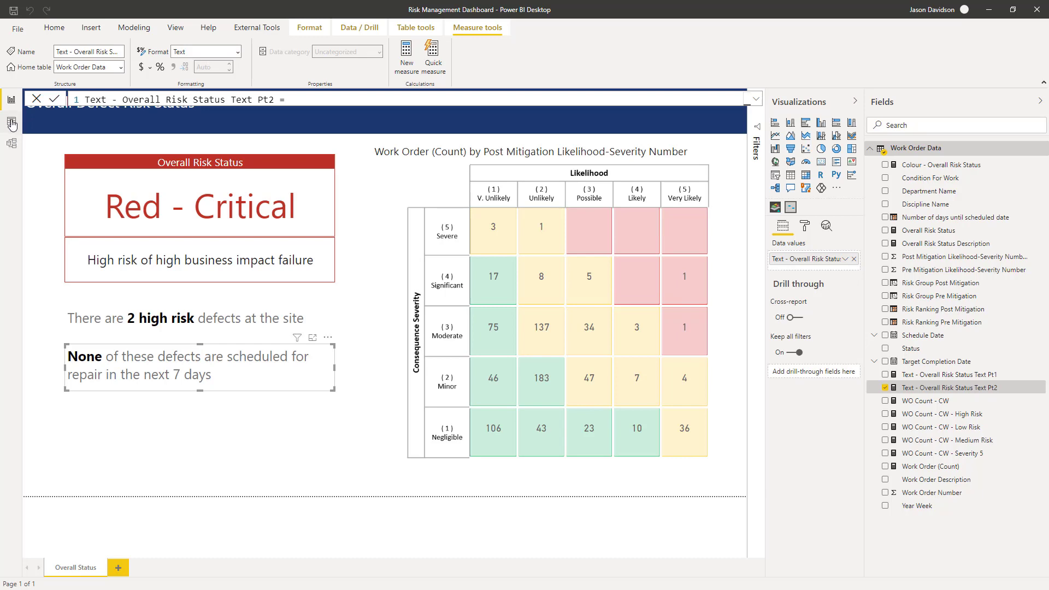
# Step: Filter the Work Order Data table's Year Week to 2020W49 only and examine the high-risk rows' number of days until scheduled date
pyautogui.click(11, 123)
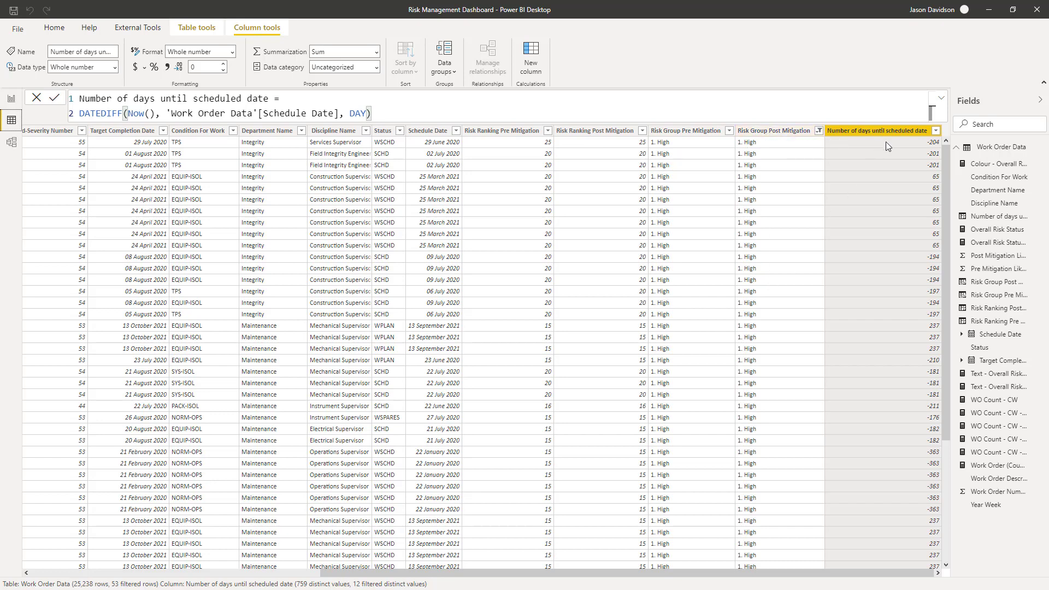
pyautogui.moveTo(943, 155); pyautogui.dragTo(962, 132)
pyautogui.moveTo(411, 573); pyautogui.dragTo(121, 572)
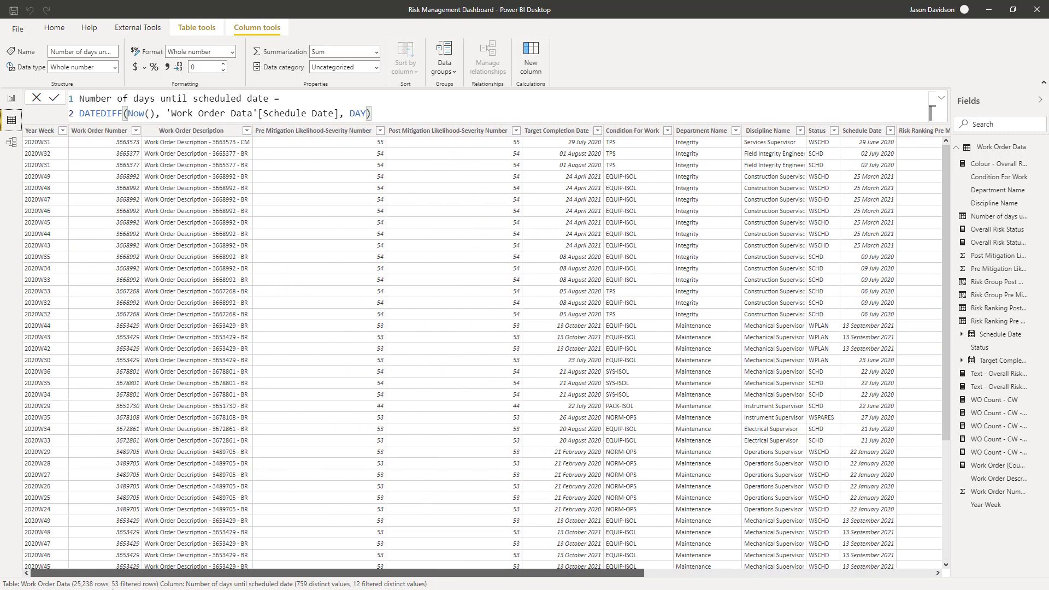
pyautogui.click(62, 130)
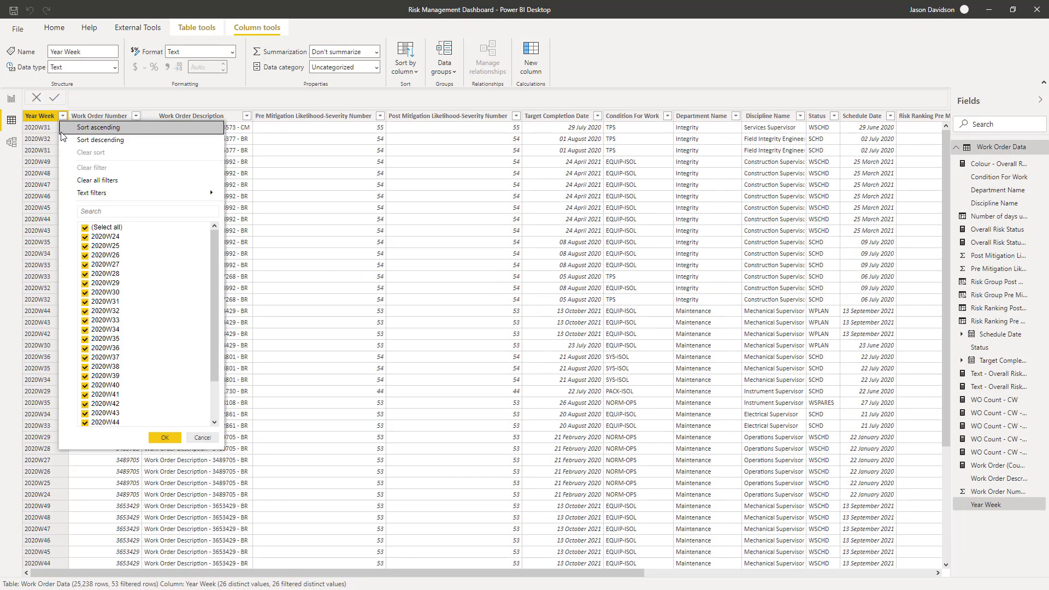
pyautogui.click(85, 227)
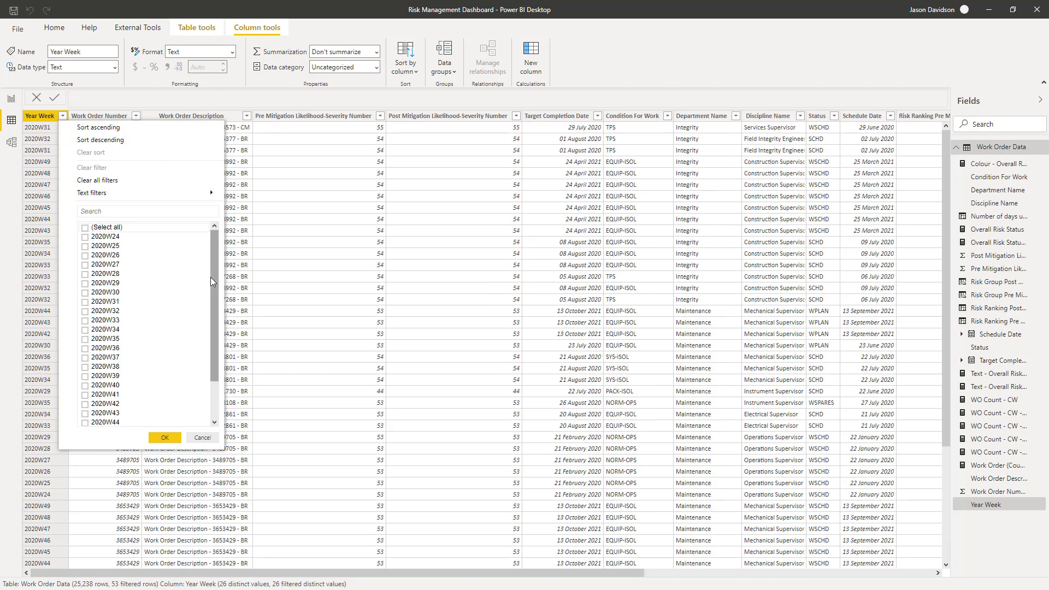
pyautogui.moveTo(214, 282); pyautogui.dragTo(213, 317)
pyautogui.click(85, 419)
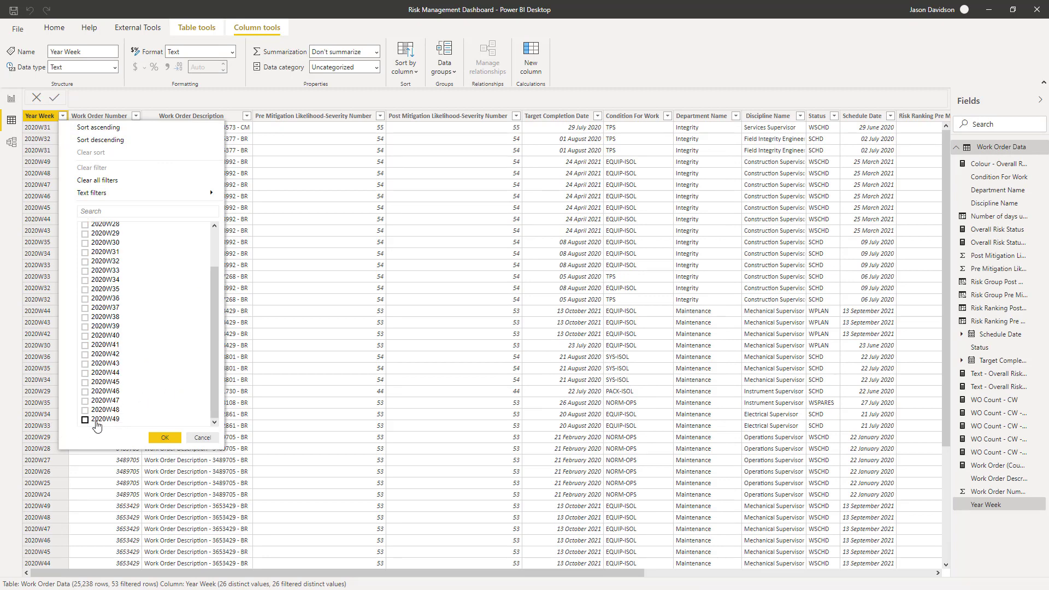
pyautogui.click(165, 438)
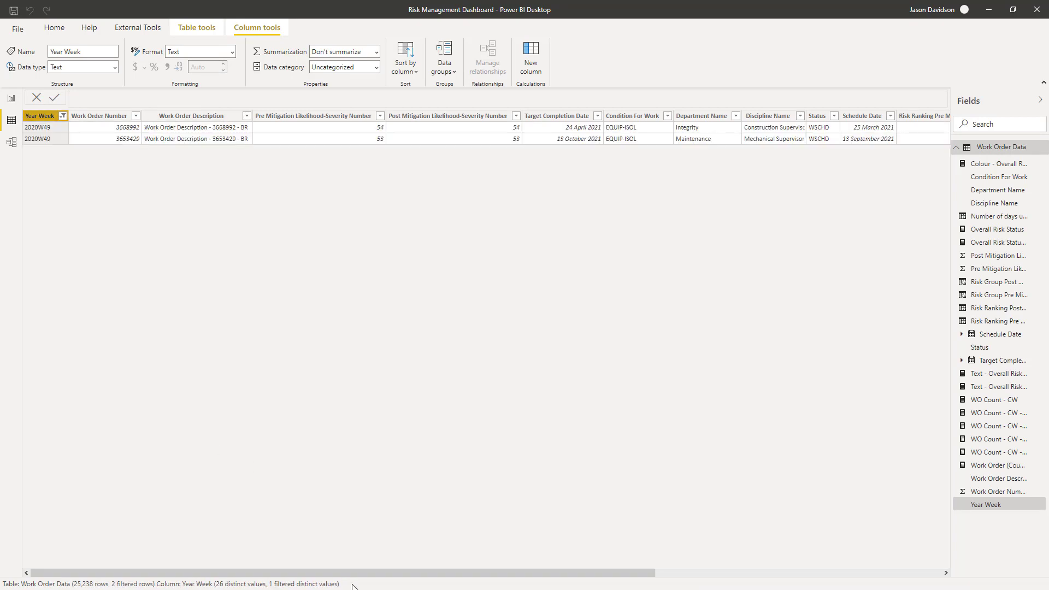
pyautogui.moveTo(362, 572); pyautogui.dragTo(814, 573)
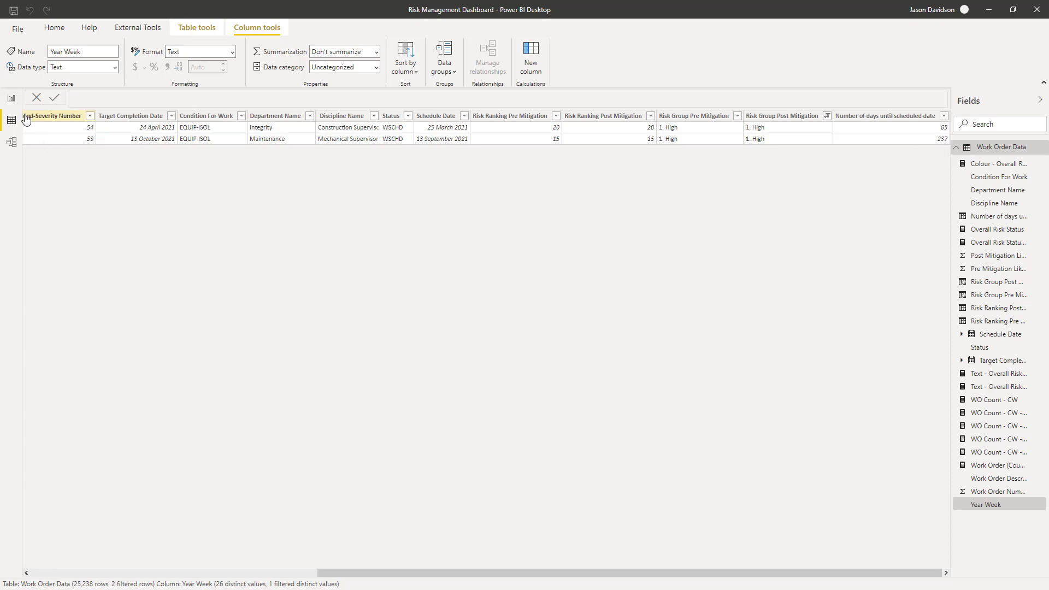
# Step: Back in the report, set ScheduledinNextDaysMax to 66 in the Text - Overall Risk Status Text Pt2 measure and commit the formula
pyautogui.click(11, 99)
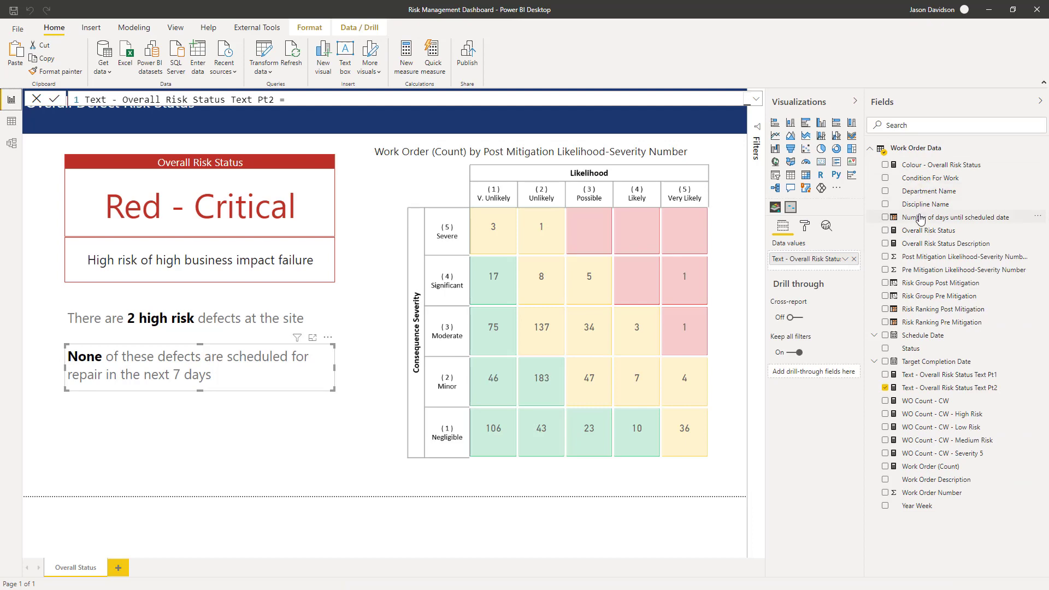
pyautogui.click(924, 389)
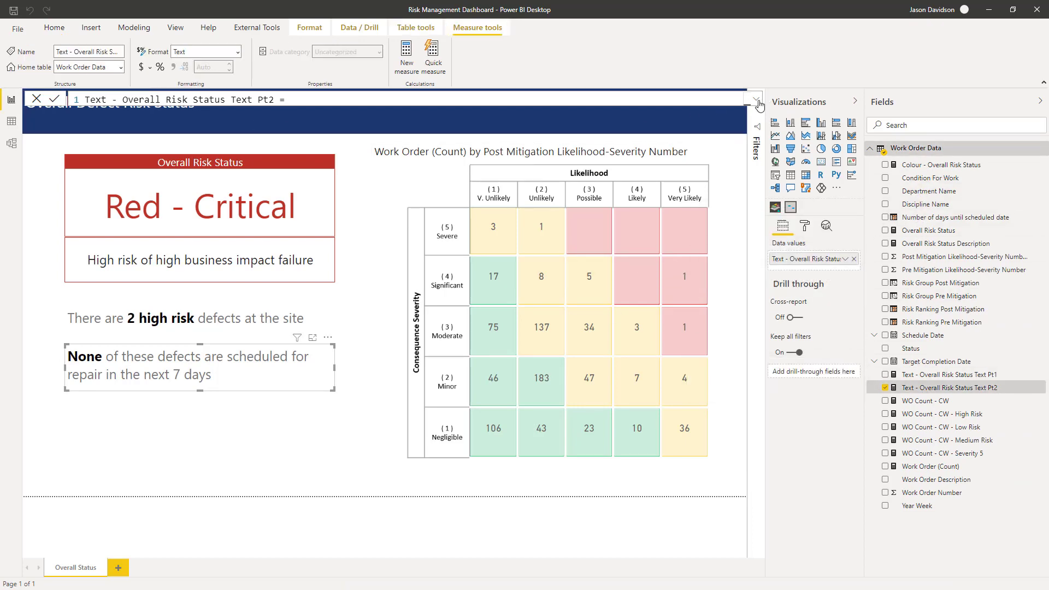
pyautogui.click(758, 103)
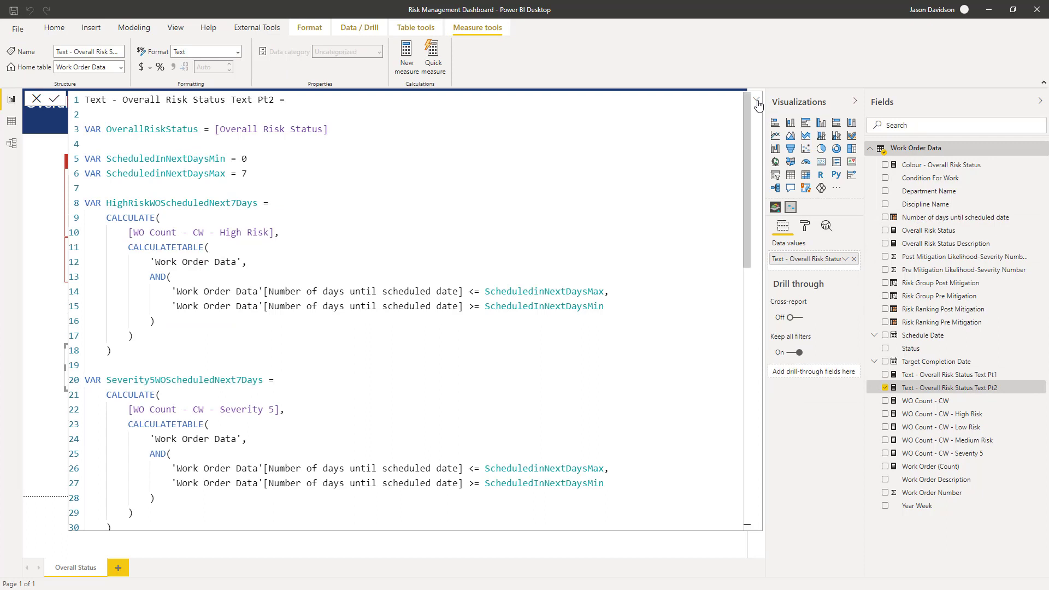
pyautogui.click(242, 173)
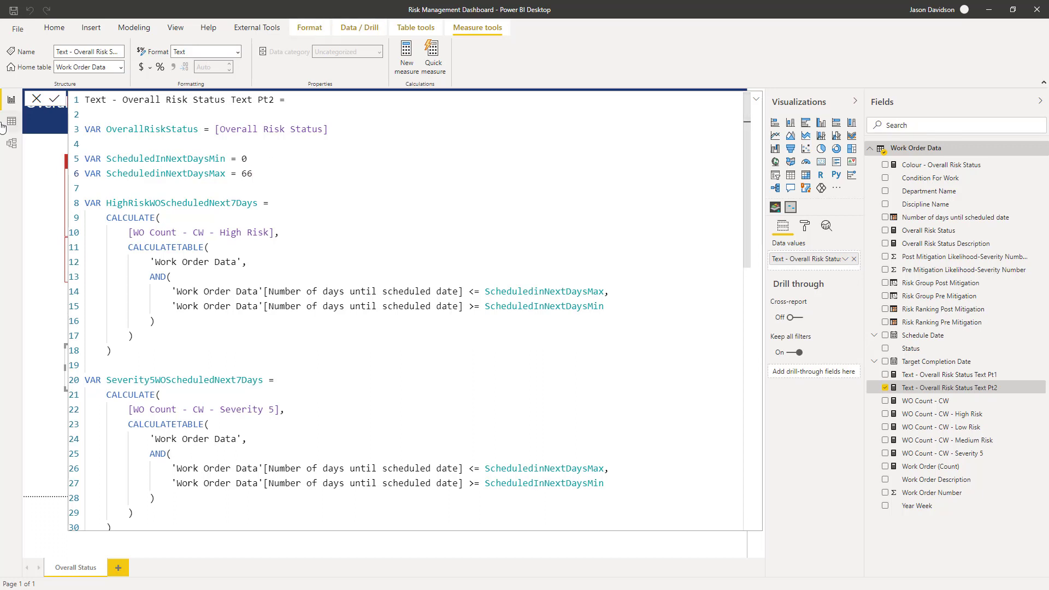
pyautogui.click(55, 102)
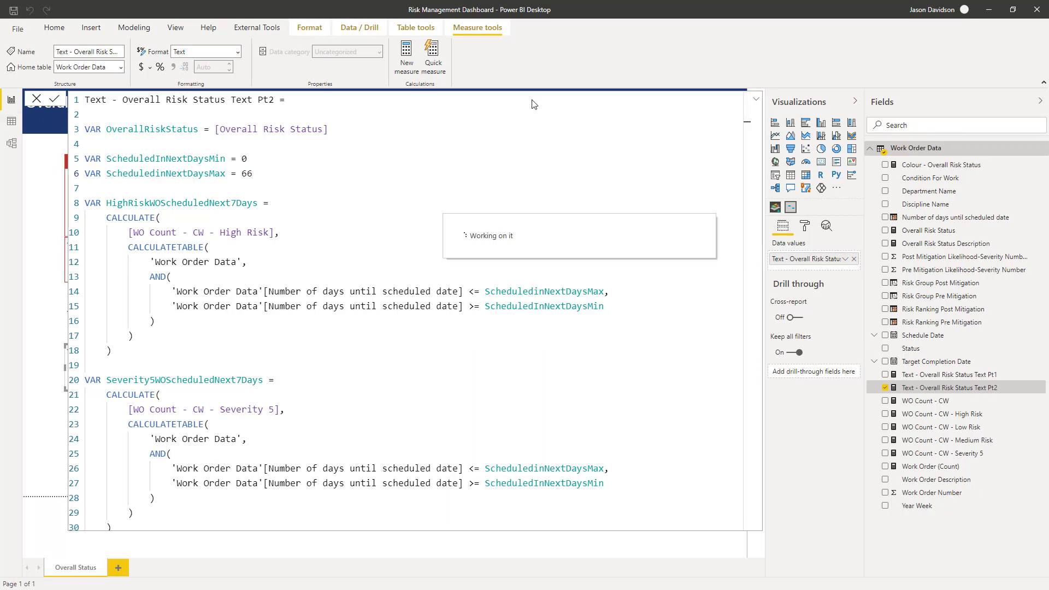
pyautogui.click(758, 101)
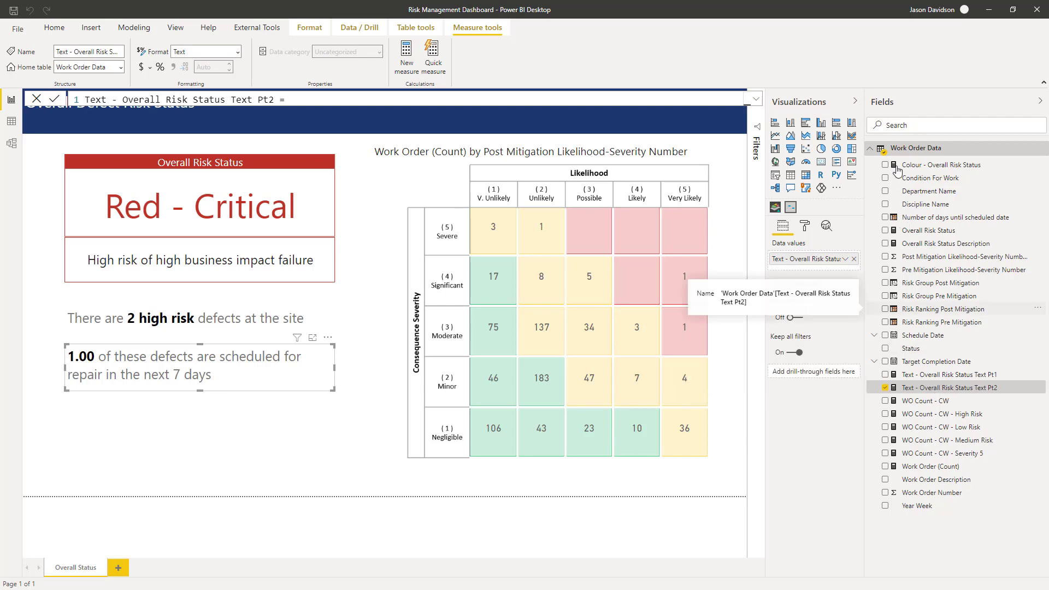
# Step: Wrap the NoWOForRiskStatus fallback result of the Text - Overall Risk Status Text Pt2 measure in FORMAT with "#" and commit the formula
pyautogui.click(757, 99)
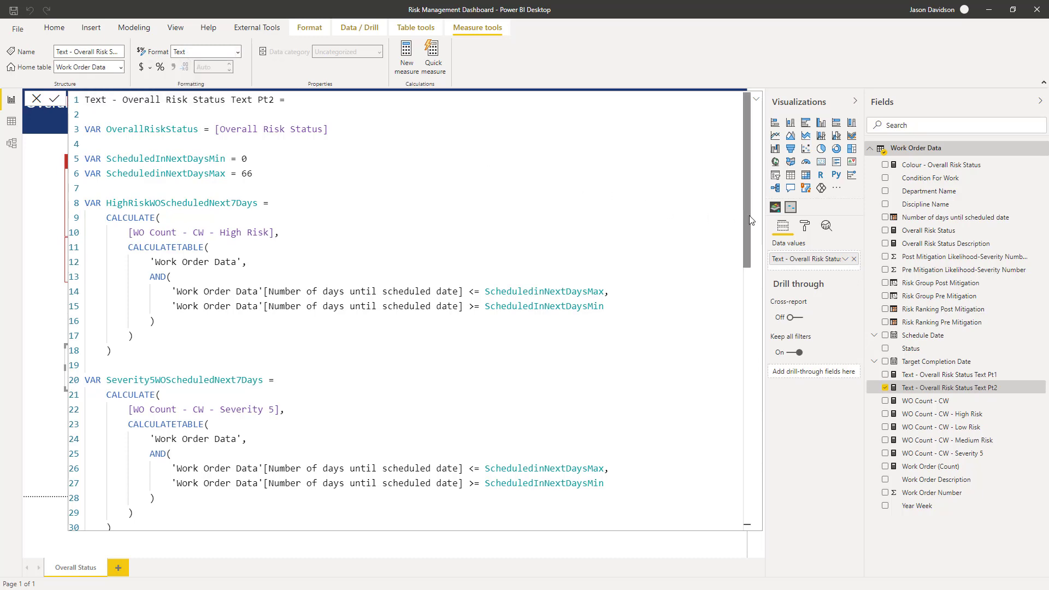
pyautogui.moveTo(749, 218); pyautogui.dragTo(762, 484)
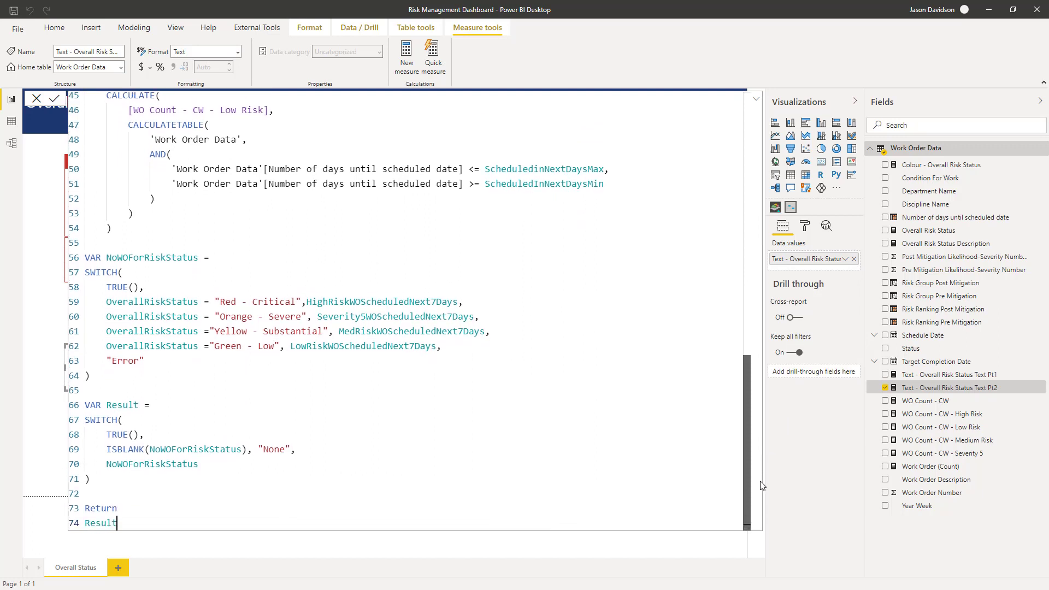
pyautogui.click(108, 463)
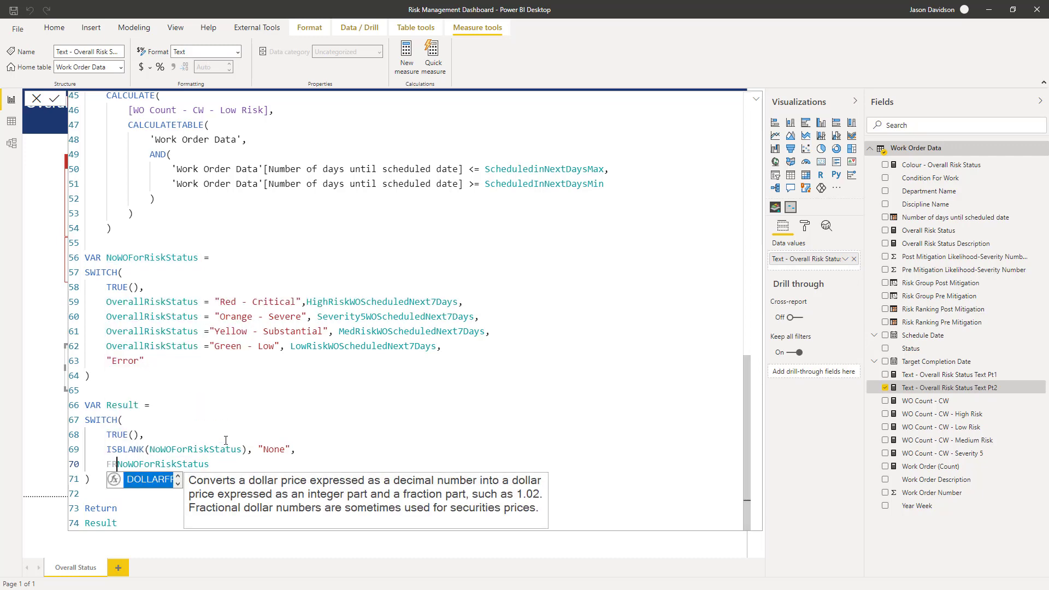
pyautogui.write('FOR')
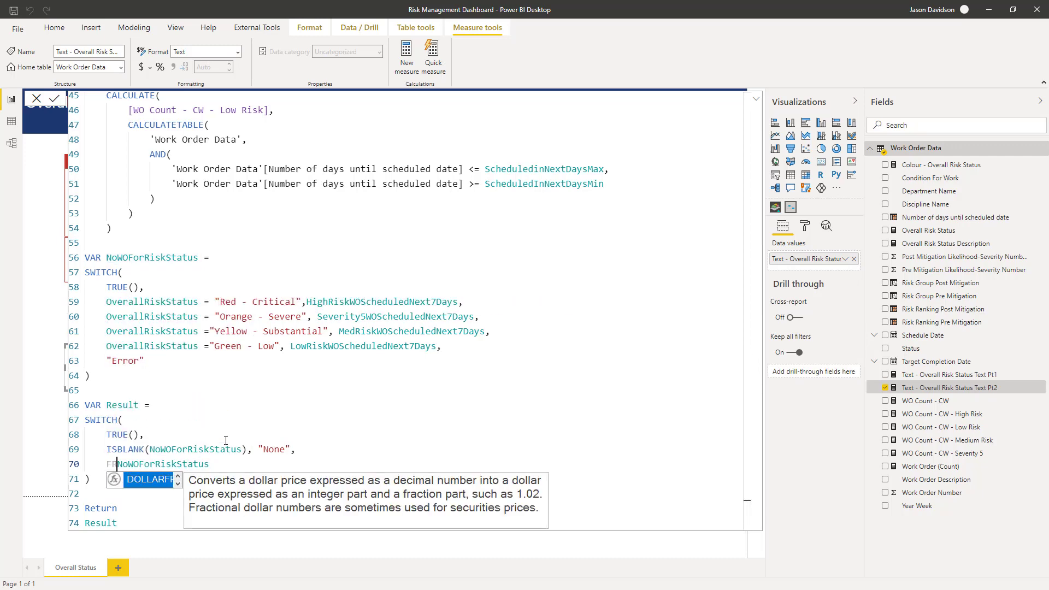
pyautogui.press('BackSpace')
pyautogui.write('ORMAT(')
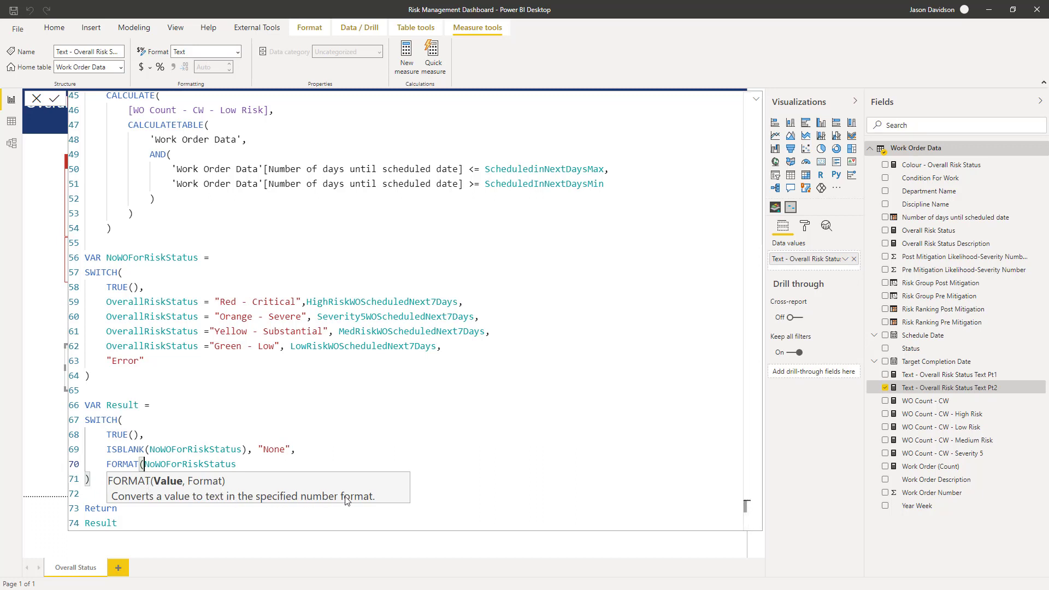
pyautogui.click(234, 464)
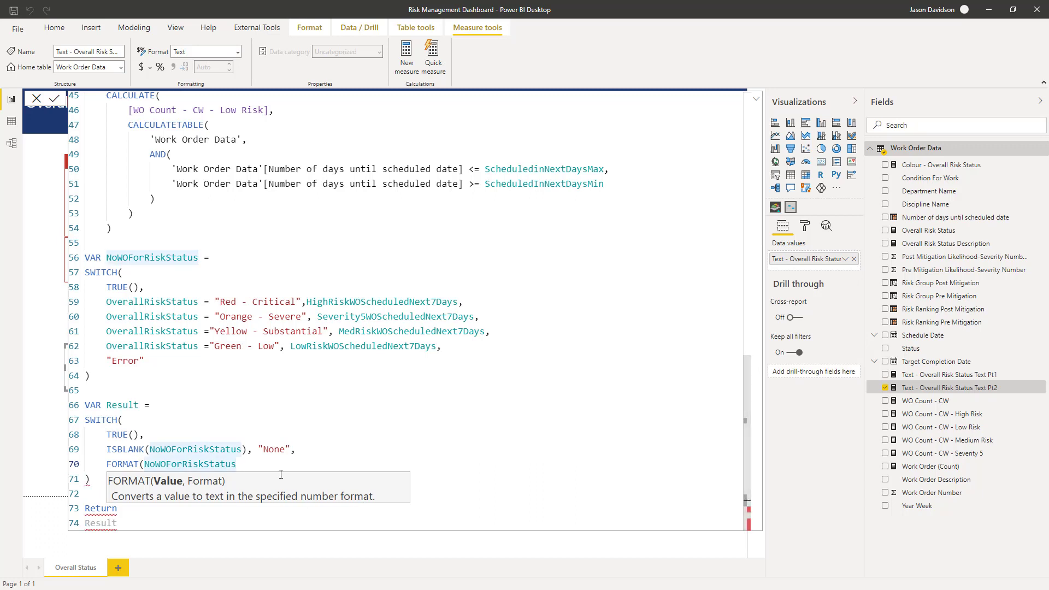
pyautogui.write(',')
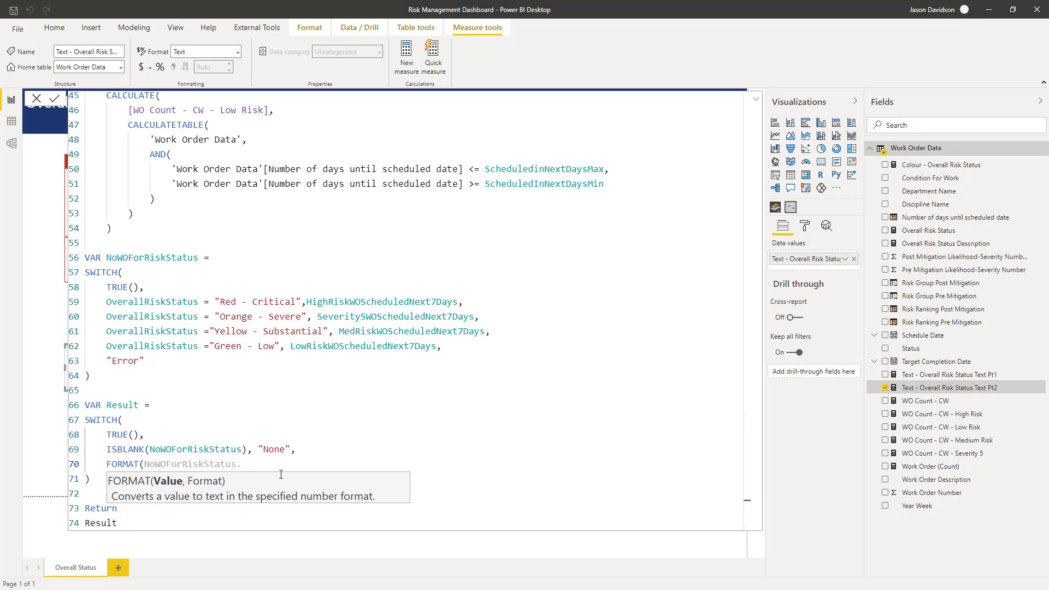
pyautogui.press('BackSpace')
pyautogui.write(',')
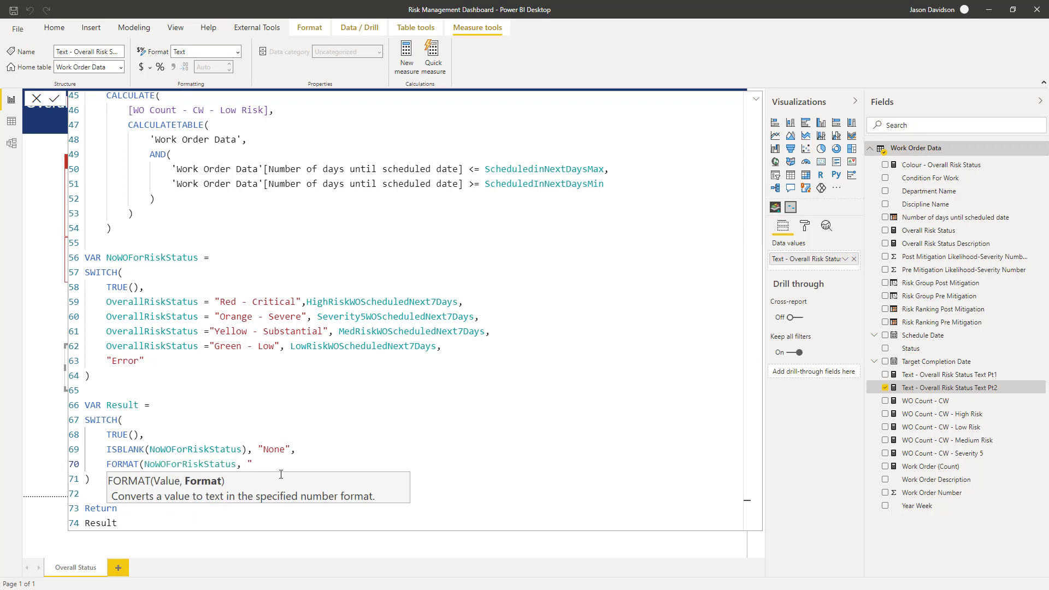
pyautogui.write(' "#")')
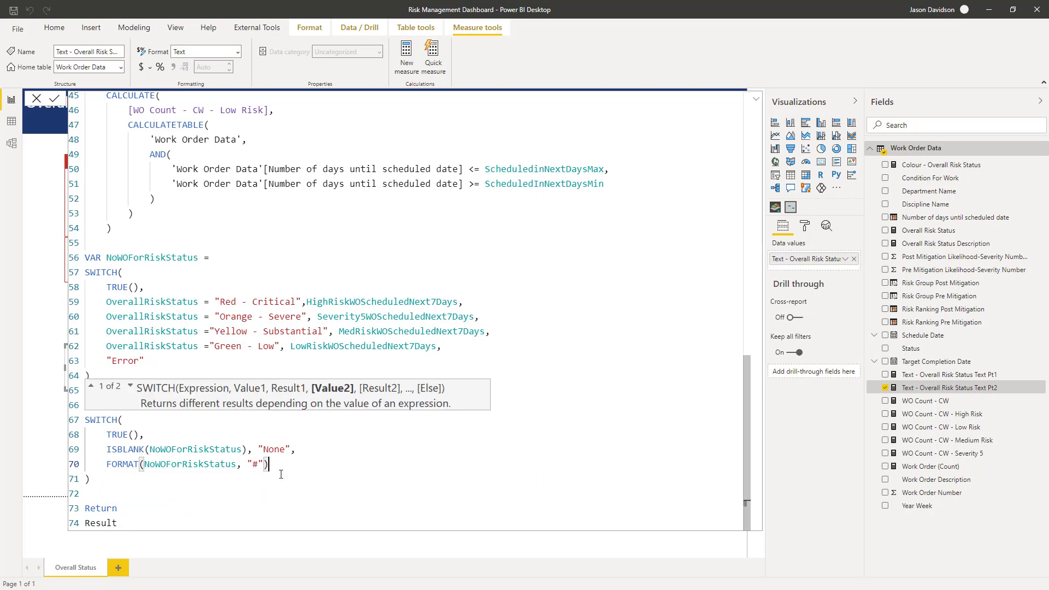
pyautogui.press('Return')
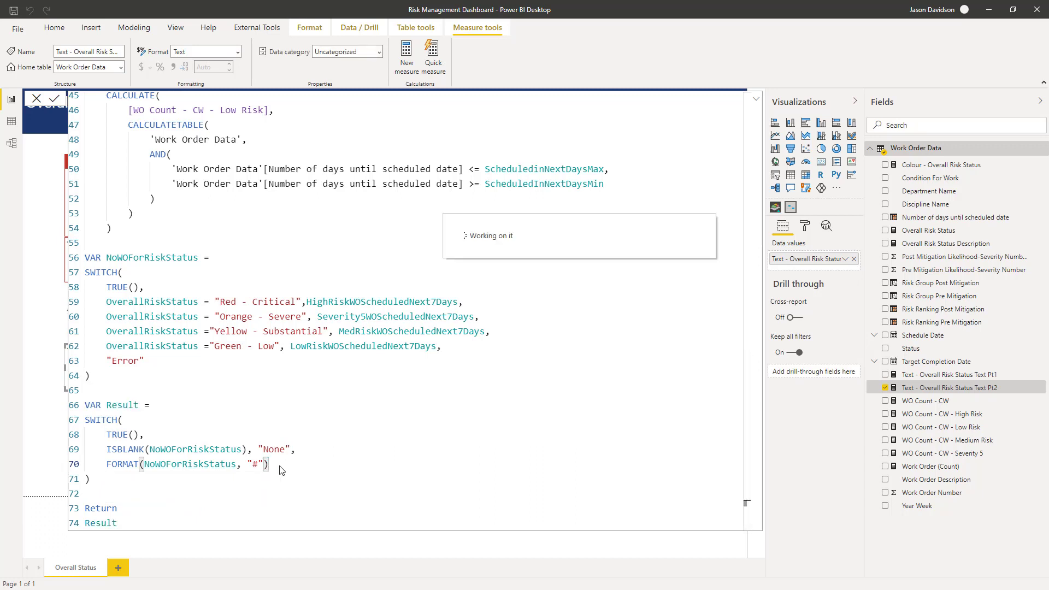
pyautogui.click(756, 104)
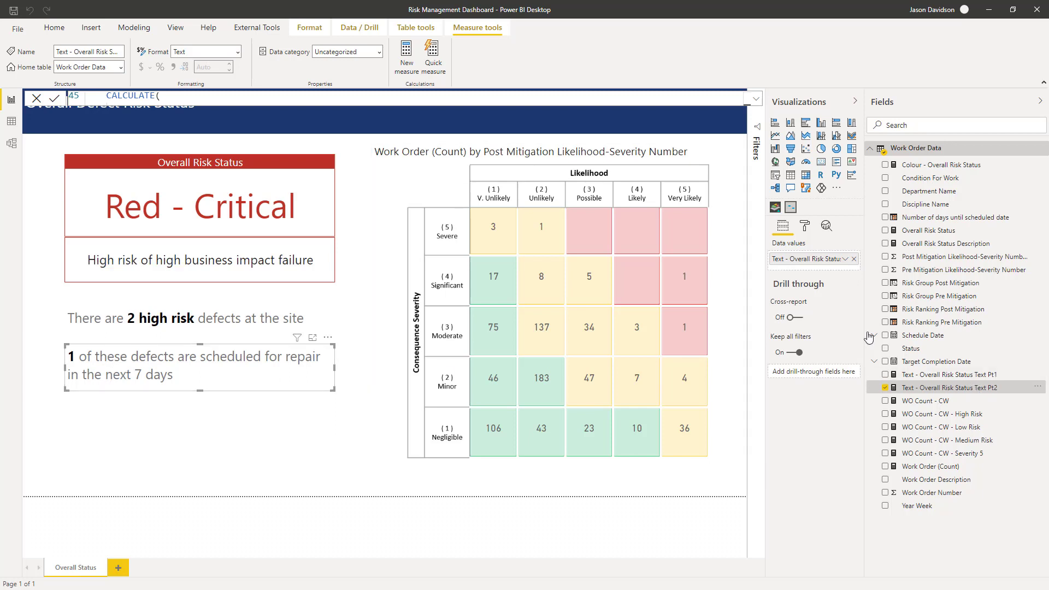
# Step: Set ScheduledinNextDaysMax to 7 in the Text - Overall Risk Status Text Pt2 measure, commit the formula and collapse the formula editor
pyautogui.click(756, 99)
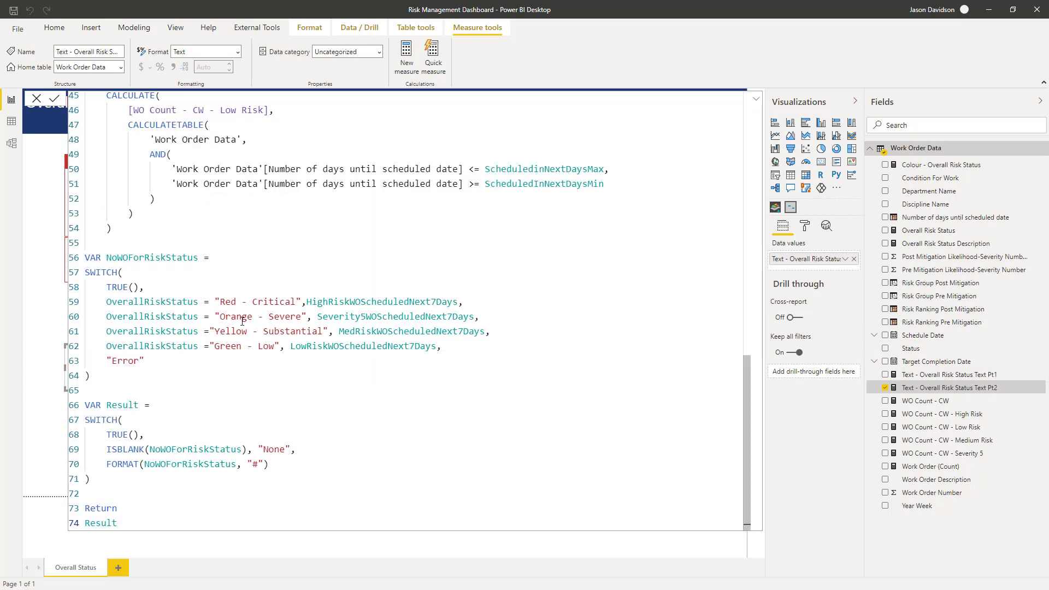
pyautogui.moveTo(746, 388); pyautogui.dragTo(763, 242)
pyautogui.scroll(7, 318, 169)
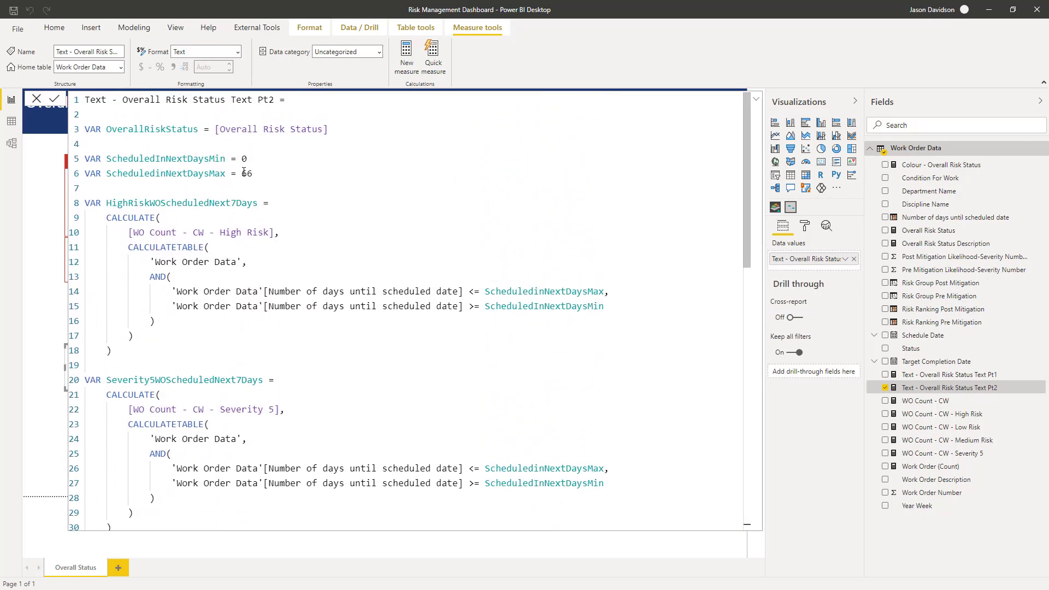
pyautogui.moveTo(254, 172); pyautogui.dragTo(254, 173)
pyautogui.write('7')
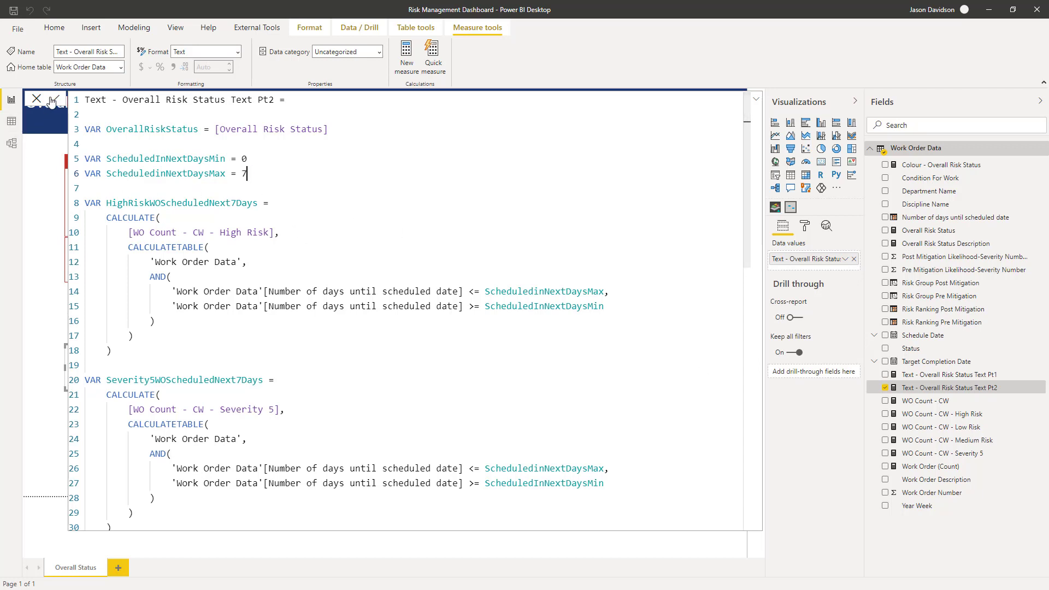
pyautogui.press('Return')
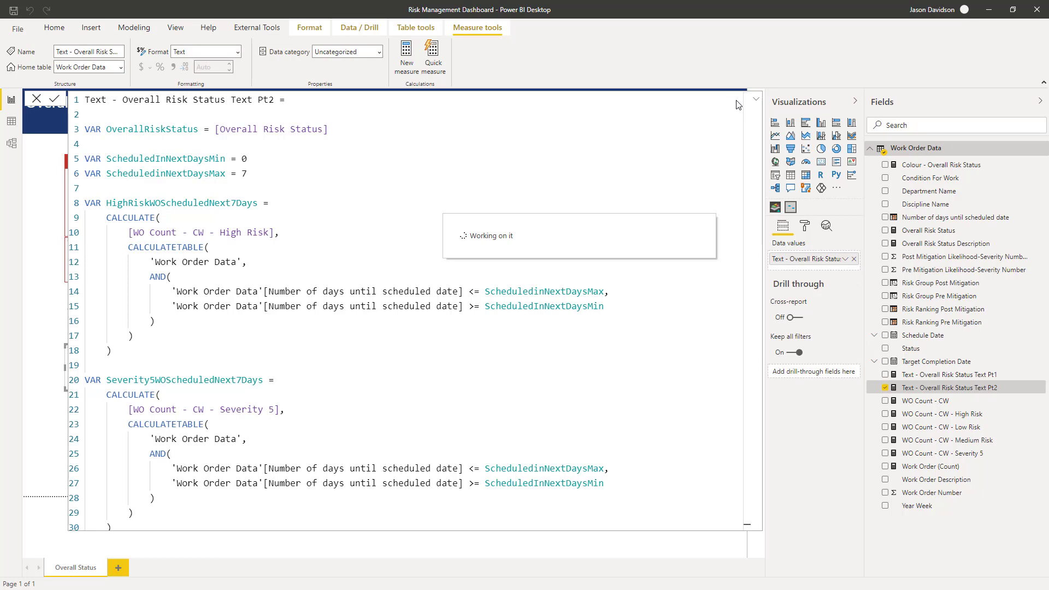
pyautogui.click(756, 100)
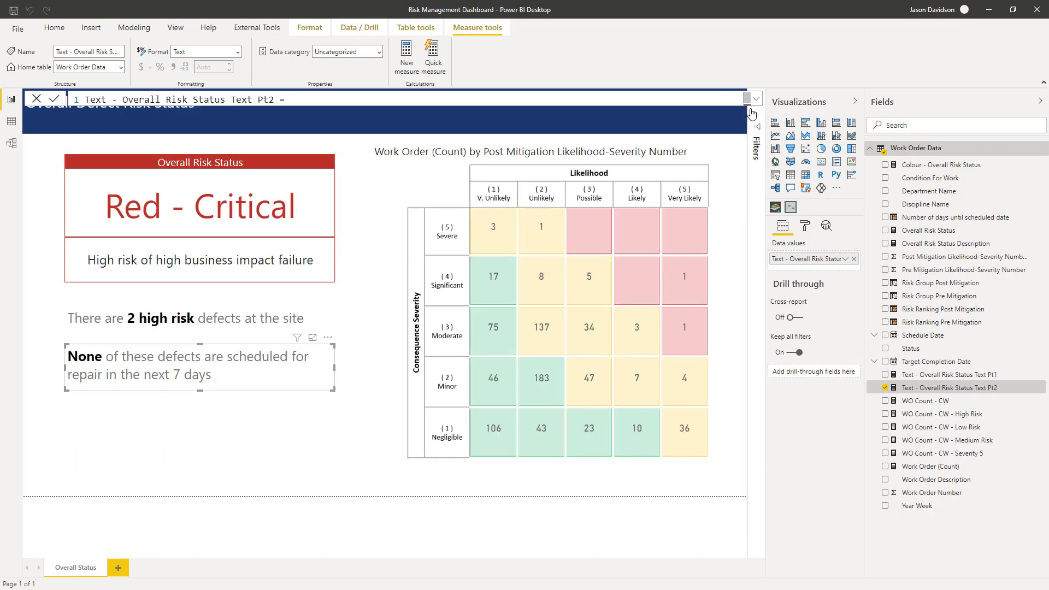